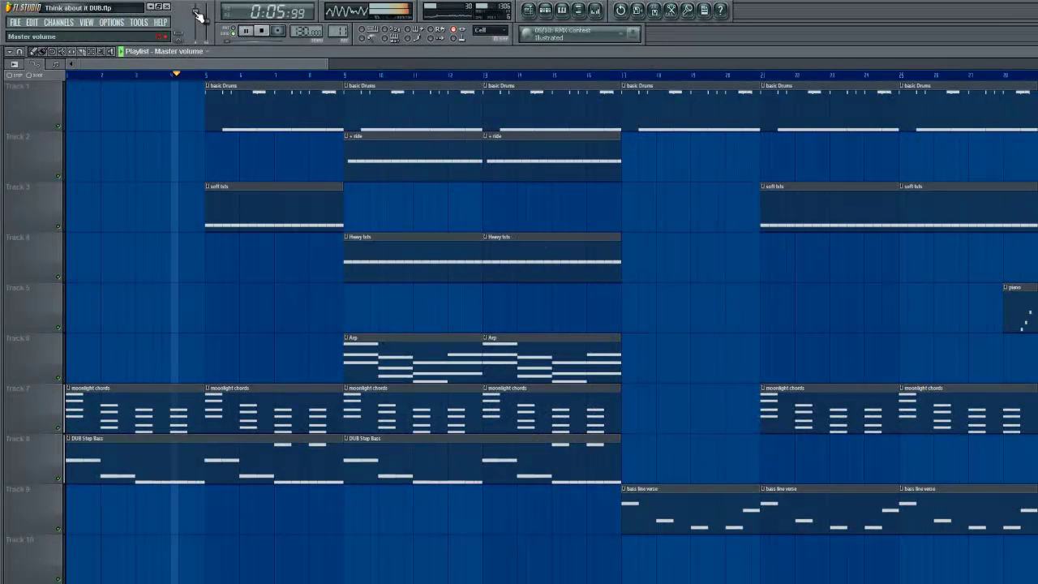
Step: Stop the song playback and slightly adjust the playlist's horizontal zoom
{"action": "left_click_drag", "start_coordinate": [201, 24], "coordinate": [274, 87]}
{"action": "key", "text": "space"}
{"action": "right_click", "coordinate": [196, 40]}
{"action": "left_click", "coordinate": [204, 46]}
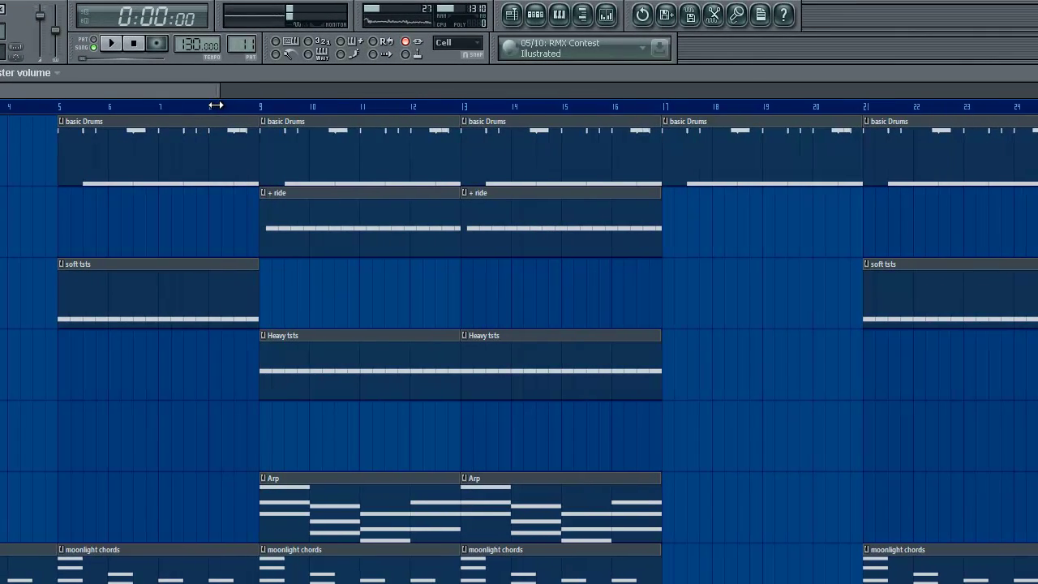
{"action": "left_click_drag", "start_coordinate": [216, 105], "coordinate": [217, 108]}
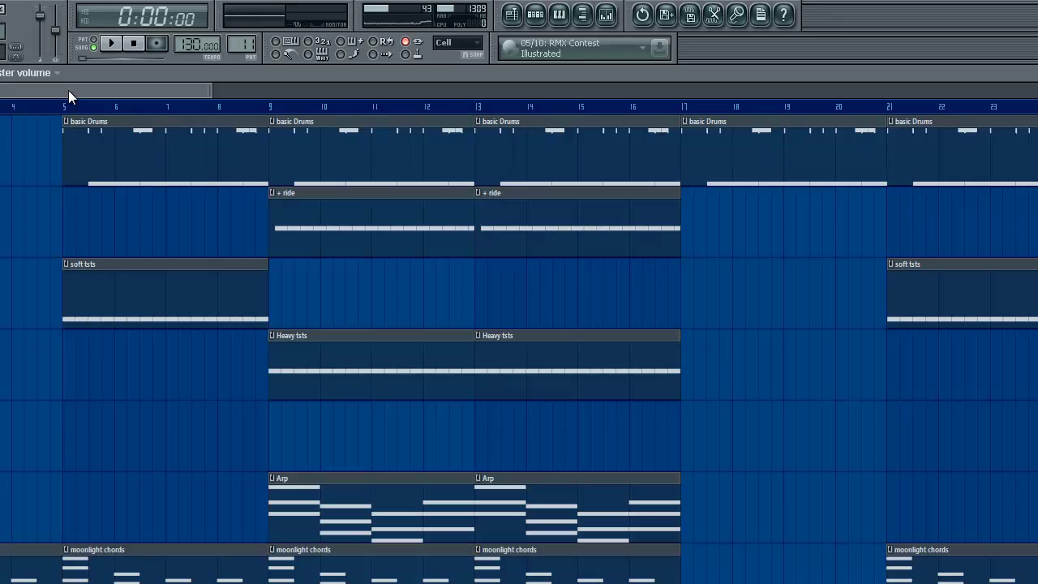
Step: Open the step sequencer on the basic Drums pattern and preview it in pattern mode
{"action": "left_click", "coordinate": [539, 15]}
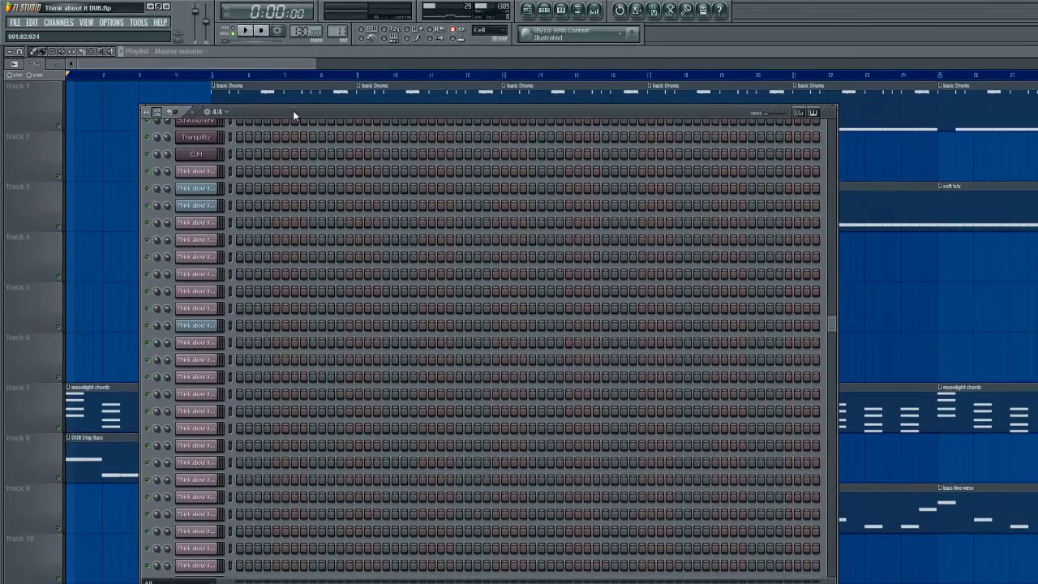
{"action": "scroll", "coordinate": [415, 242], "scroll_direction": "up", "scroll_amount": 5}
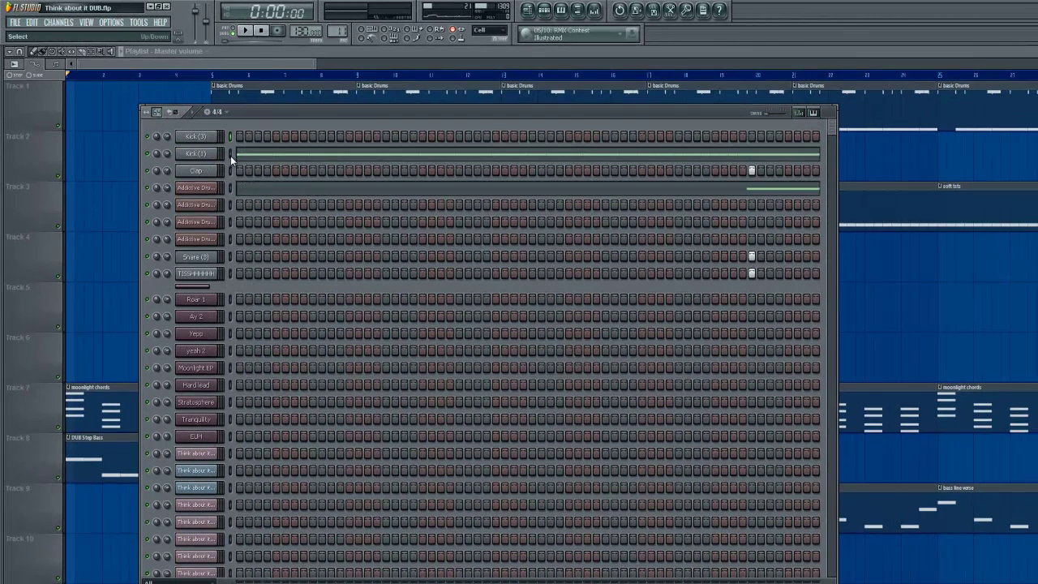
{"action": "left_click_drag", "start_coordinate": [343, 31], "coordinate": [340, 37]}
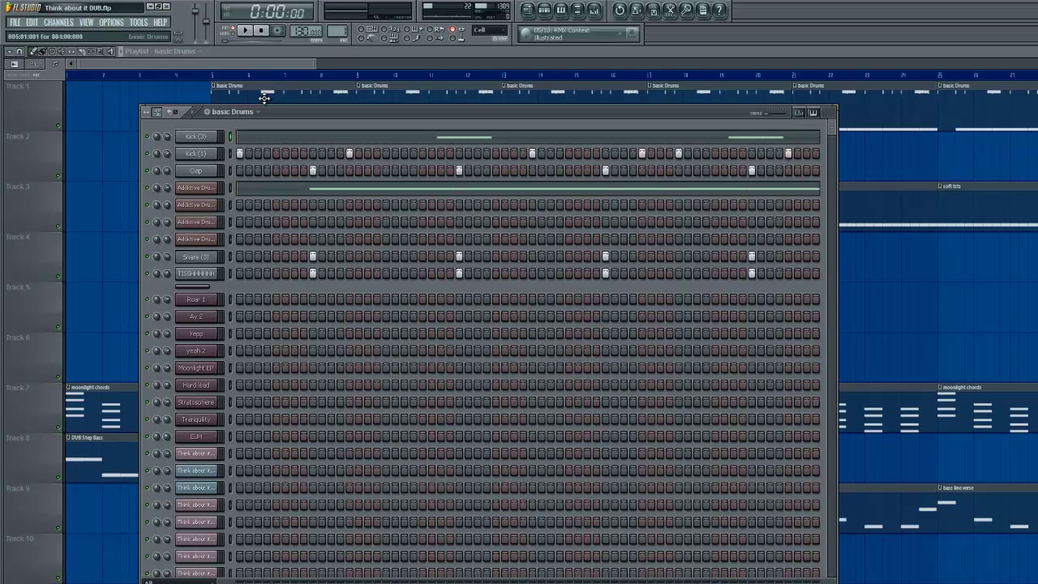
{"action": "key", "text": "space"}
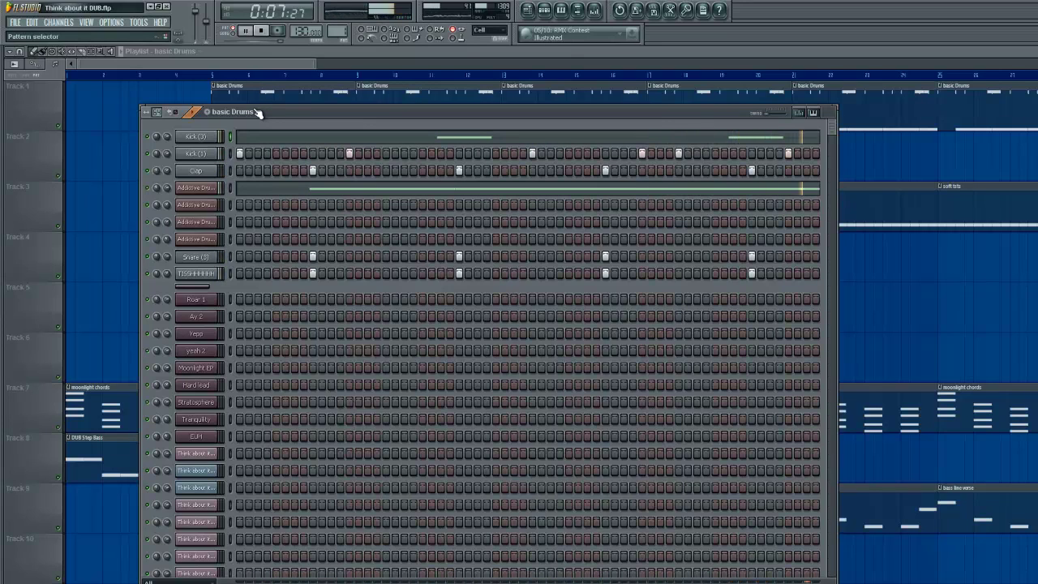
{"action": "key", "text": "space"}
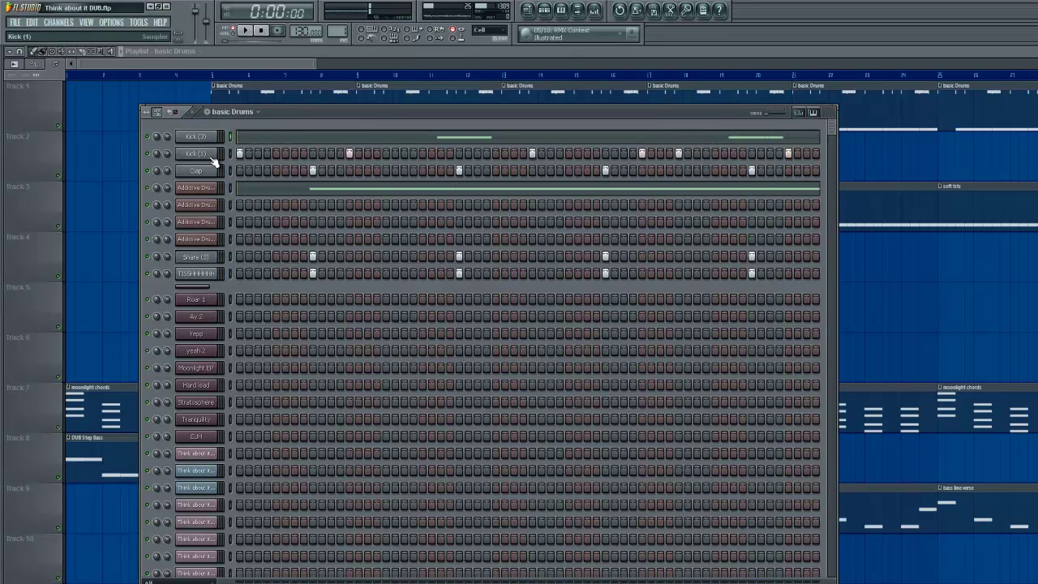
Step: Audition the Kick (1), Kick (3), Clap and Snare (3) samples in their channel settings
{"action": "left_click", "coordinate": [195, 153]}
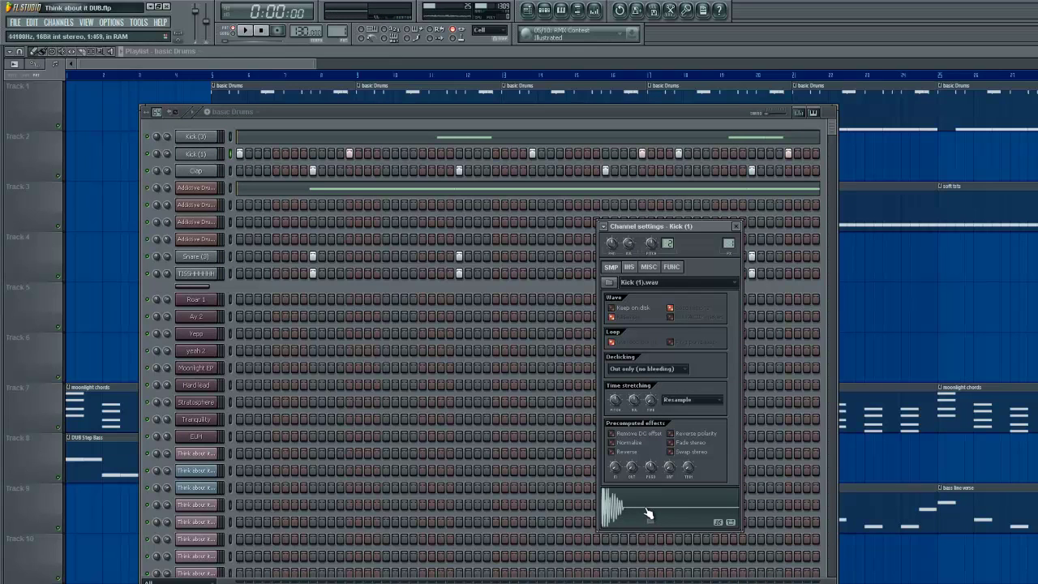
{"action": "left_click", "coordinate": [207, 137]}
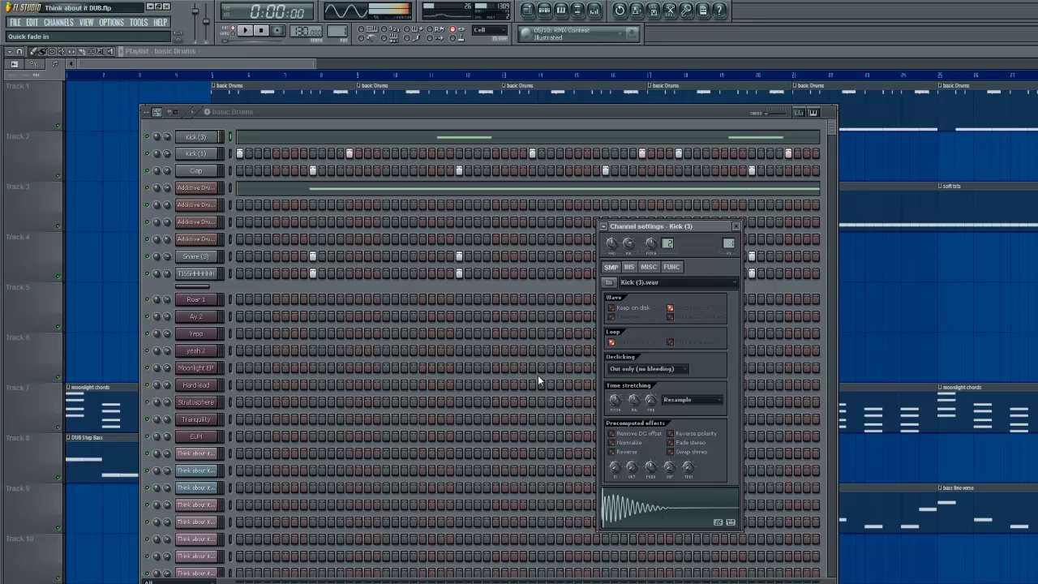
{"action": "left_click", "coordinate": [207, 172]}
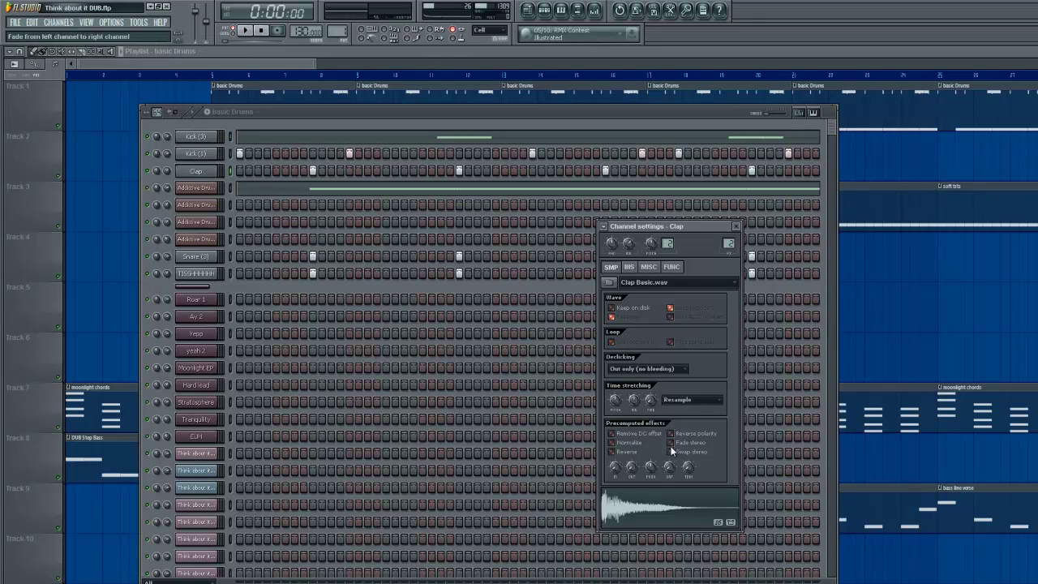
{"action": "left_click", "coordinate": [664, 512]}
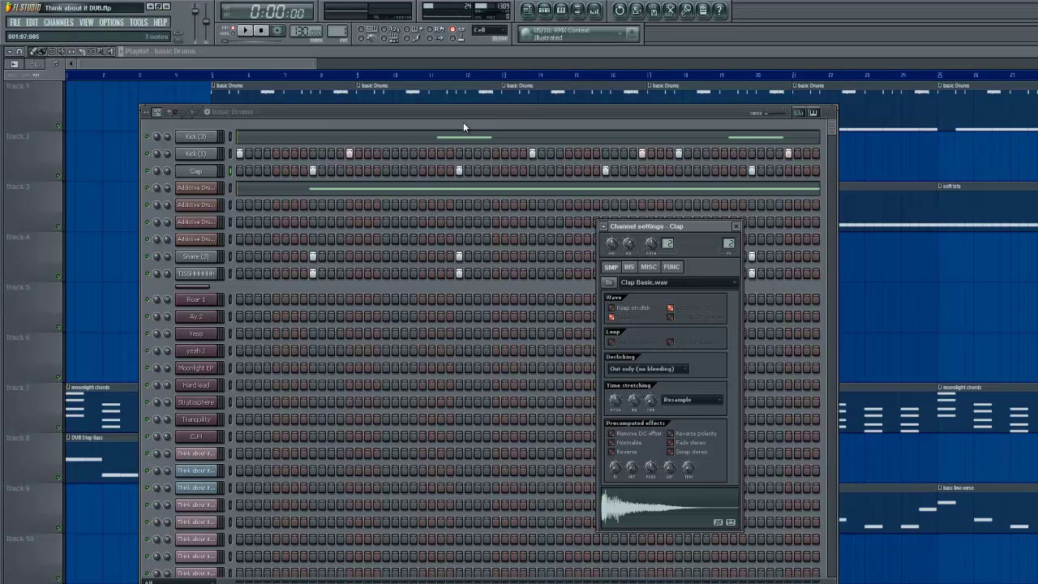
{"action": "left_click", "coordinate": [649, 506]}
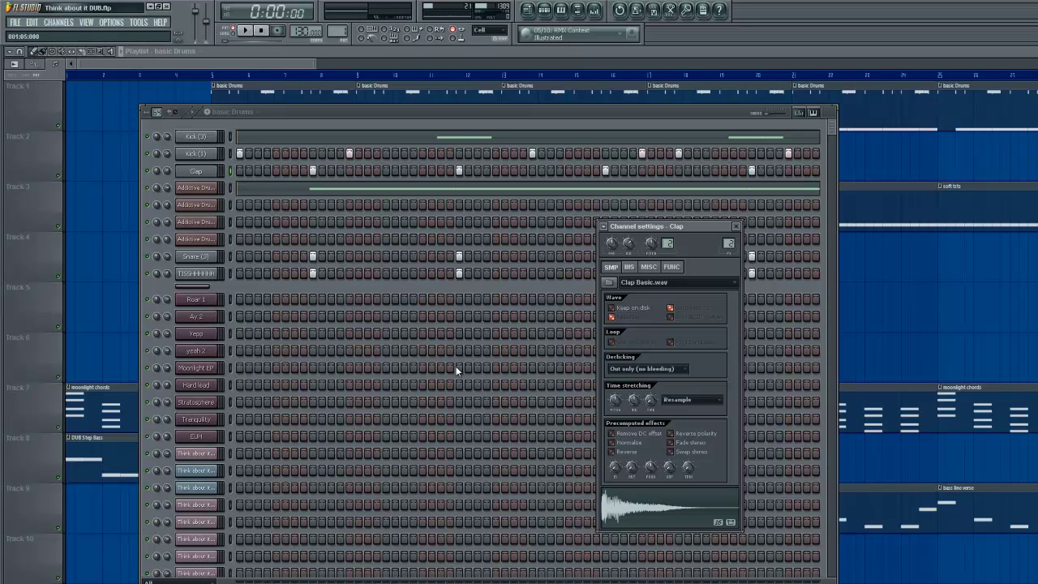
{"action": "left_click", "coordinate": [631, 508]}
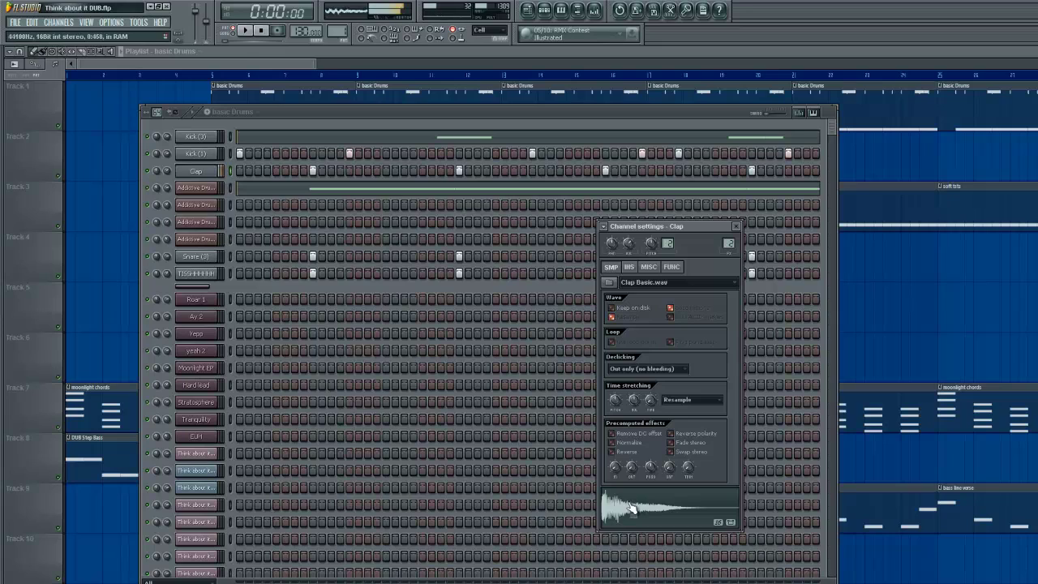
{"action": "left_click", "coordinate": [199, 258]}
{"action": "left_click", "coordinate": [665, 511]}
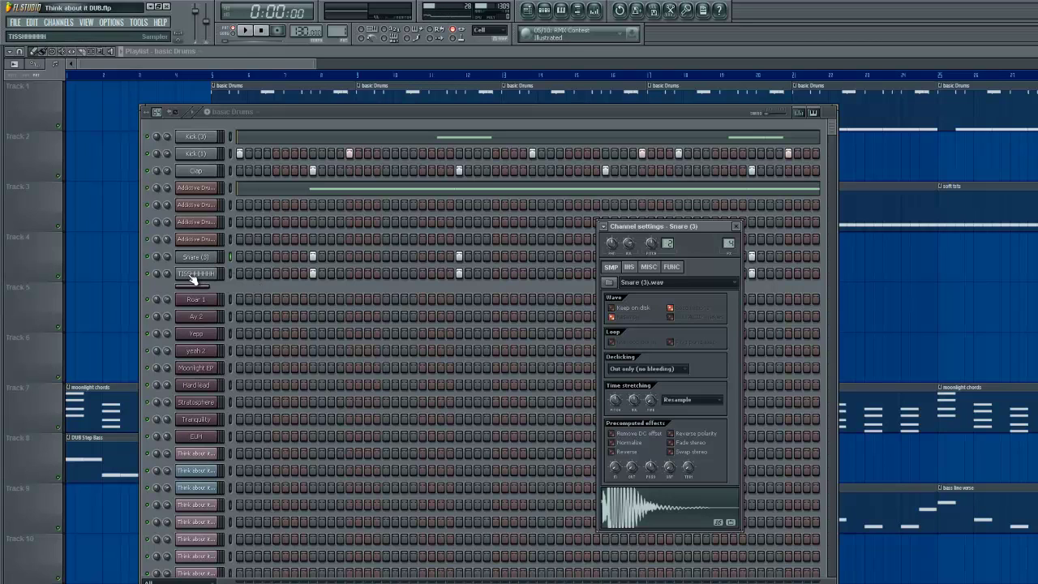
Step: Audition the Xtra clap in the Addictive Drums #3 channel and bring the step sequencer back to the front
{"action": "left_click", "coordinate": [204, 189]}
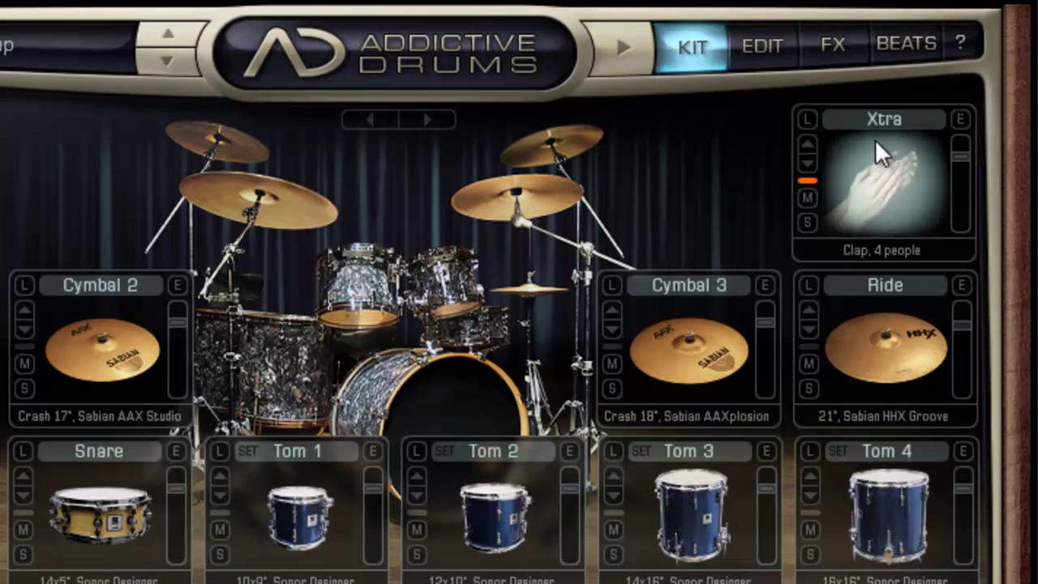
{"action": "left_click", "coordinate": [875, 139]}
{"action": "left_click", "coordinate": [875, 139]}
{"action": "left_click", "coordinate": [875, 139]}
{"action": "left_click", "coordinate": [875, 139]}
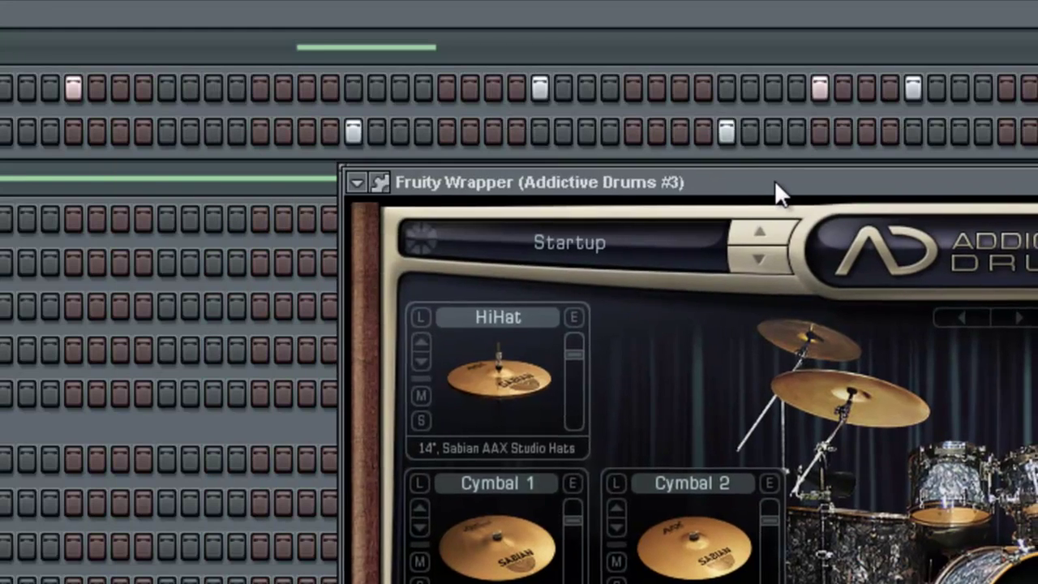
{"action": "left_click_drag", "start_coordinate": [776, 183], "coordinate": [1037, 140]}
{"action": "left_click", "coordinate": [181, 12]}
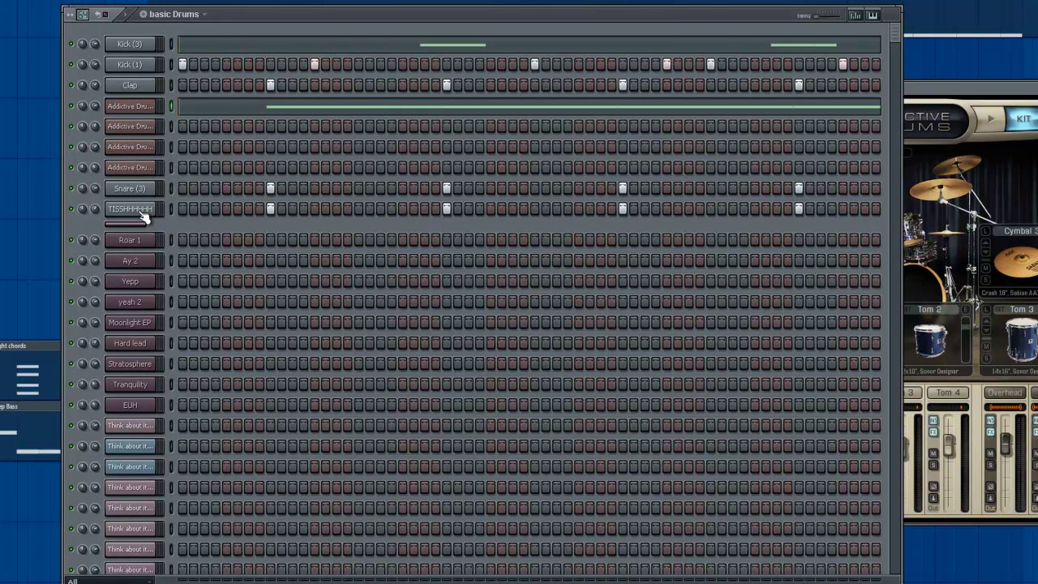
Step: Audition the TISSHHHHHH sample and inspect the channel's instrument envelope settings
{"action": "left_click", "coordinate": [143, 216]}
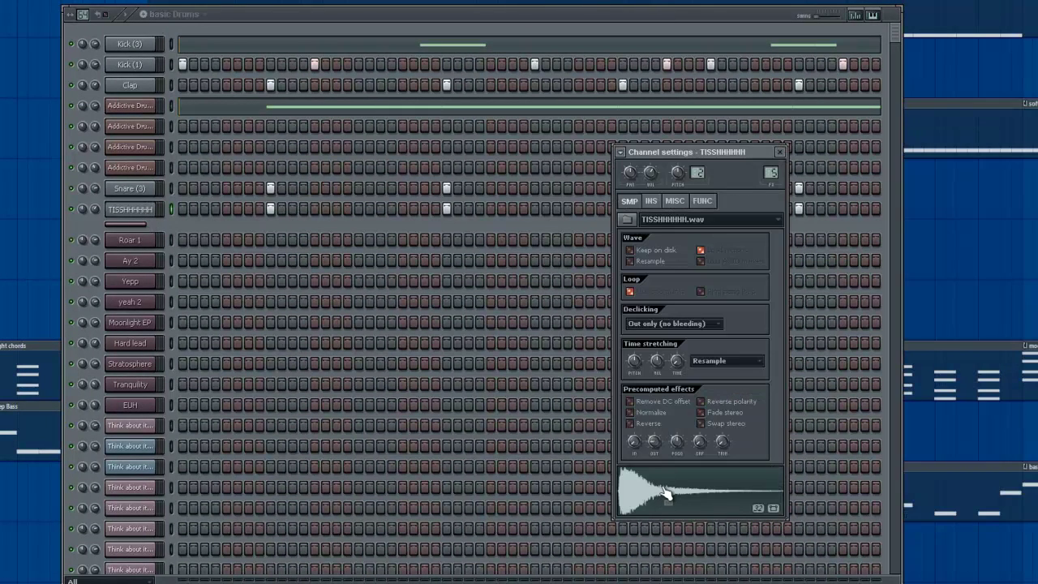
{"action": "left_click", "coordinate": [665, 493]}
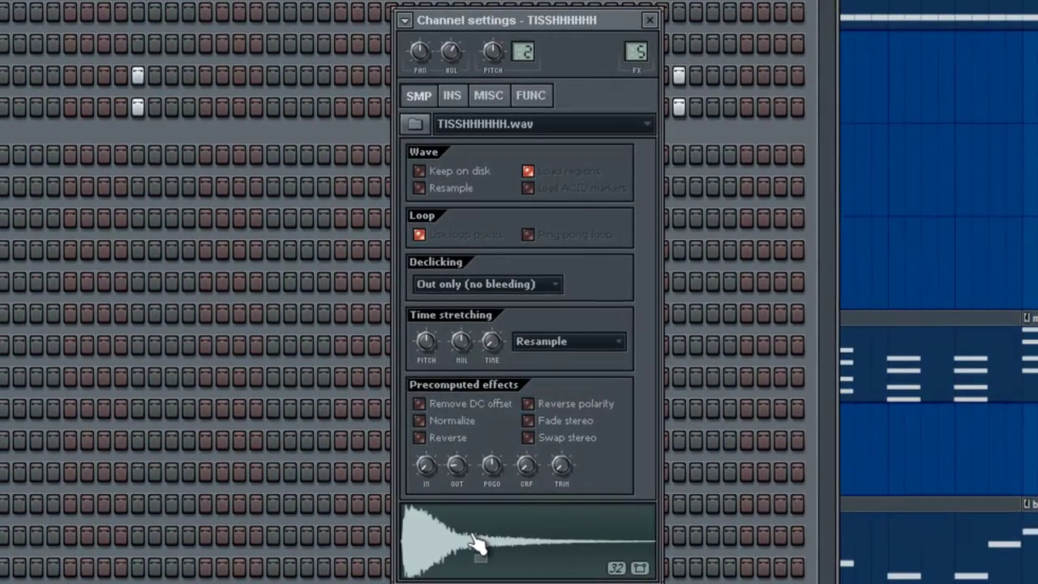
{"action": "left_click", "coordinate": [456, 98]}
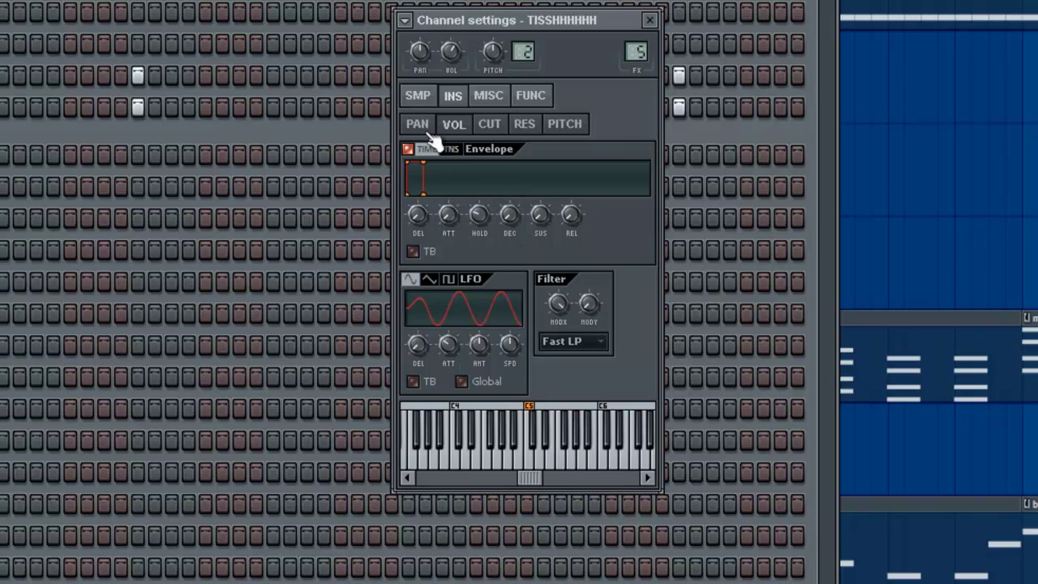
{"action": "left_click", "coordinate": [418, 96]}
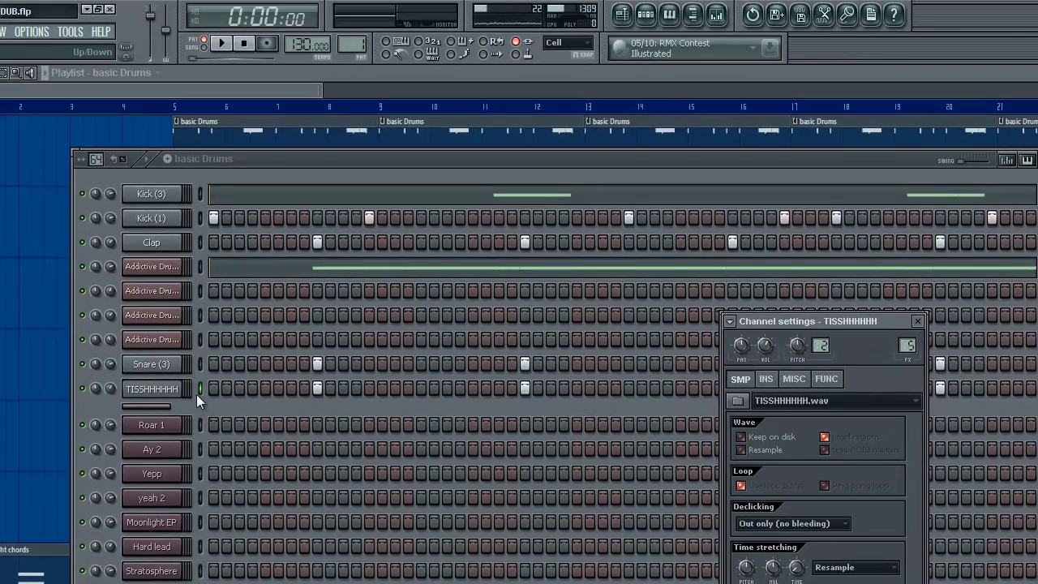
Step: Preview the basic Drums pattern with only the Clap, Snare (3) and TISSHHHHHH channels enabled
{"action": "left_click", "coordinate": [197, 369]}
{"action": "left_click", "coordinate": [200, 388]}
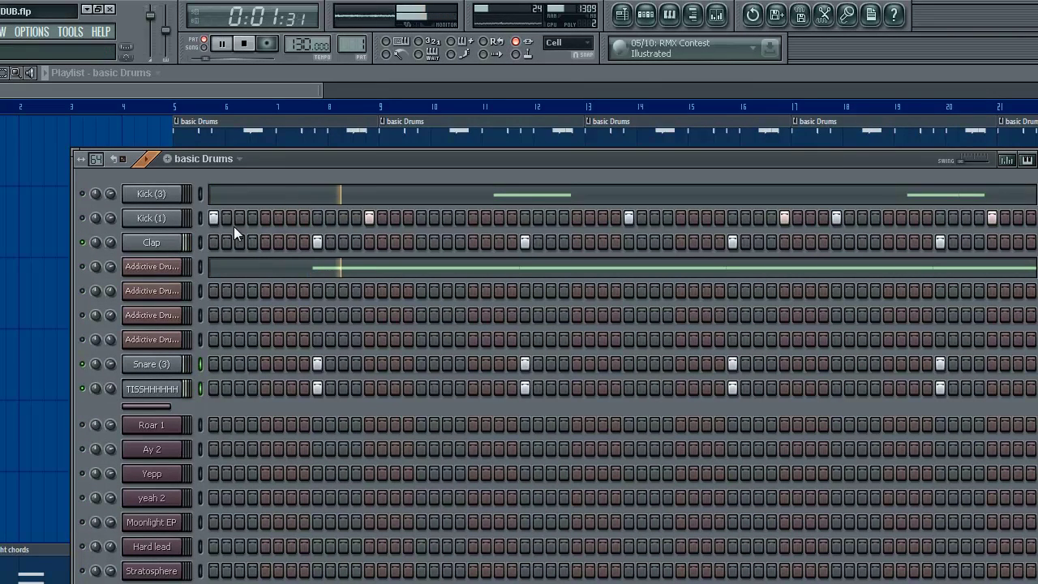
{"action": "key", "text": "space"}
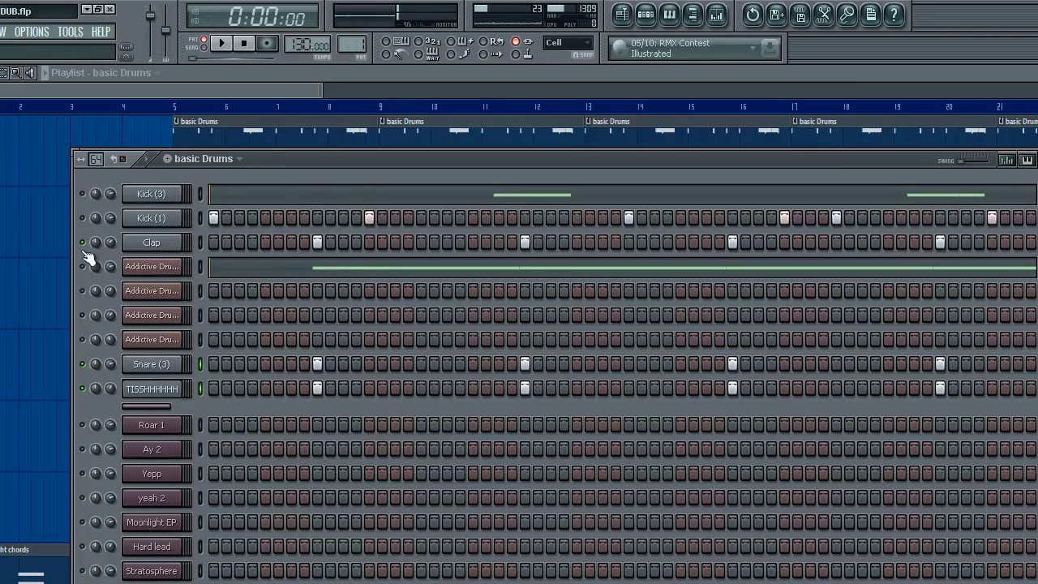
Step: Re-enable all channels and preview the full basic Drums pattern
{"action": "right_click", "coordinate": [83, 242]}
{"action": "left_click", "coordinate": [99, 257]}
{"action": "right_click", "coordinate": [84, 243]}
{"action": "key", "text": "space"}
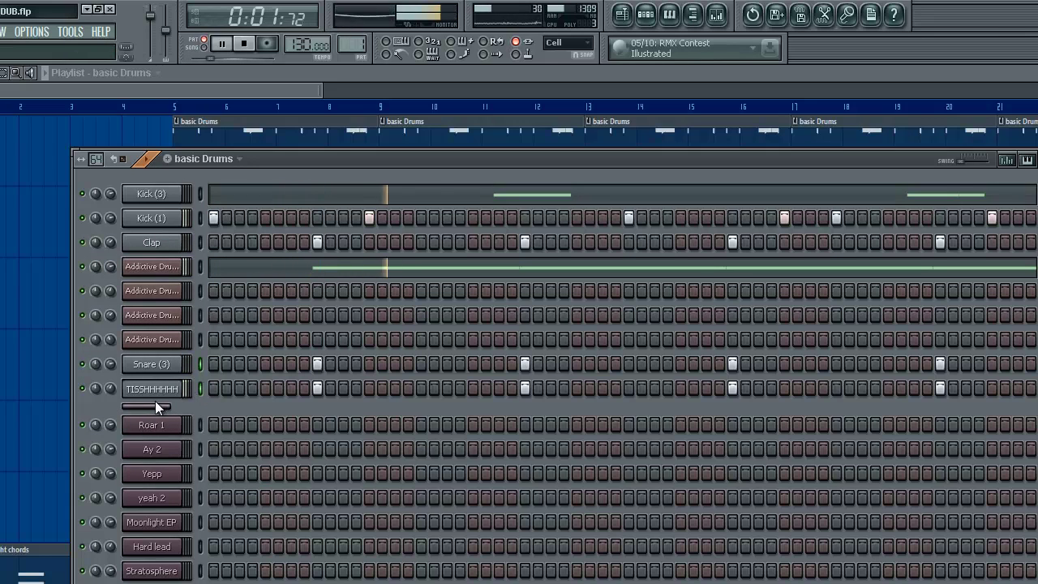
{"action": "key", "text": "space"}
Step: Switch to the Heavy tsts pattern, preview it and audition the 15" Zildjian New Beat hi-hat in its Addictive Drums channel
{"action": "scroll", "coordinate": [353, 43], "scroll_direction": "up", "scroll_amount": 1}
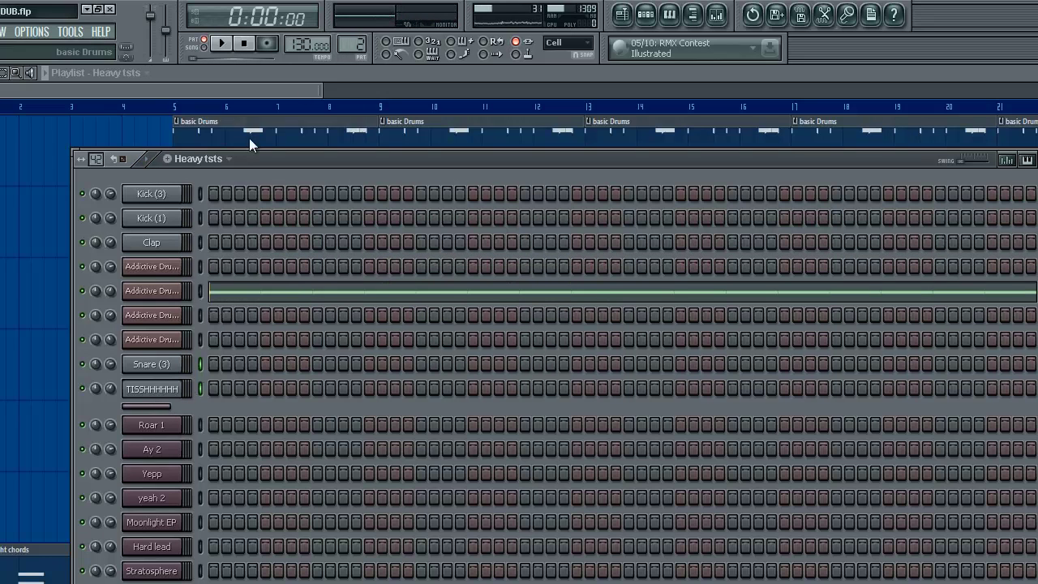
{"action": "key", "text": "space"}
{"action": "left_click", "coordinate": [154, 247]}
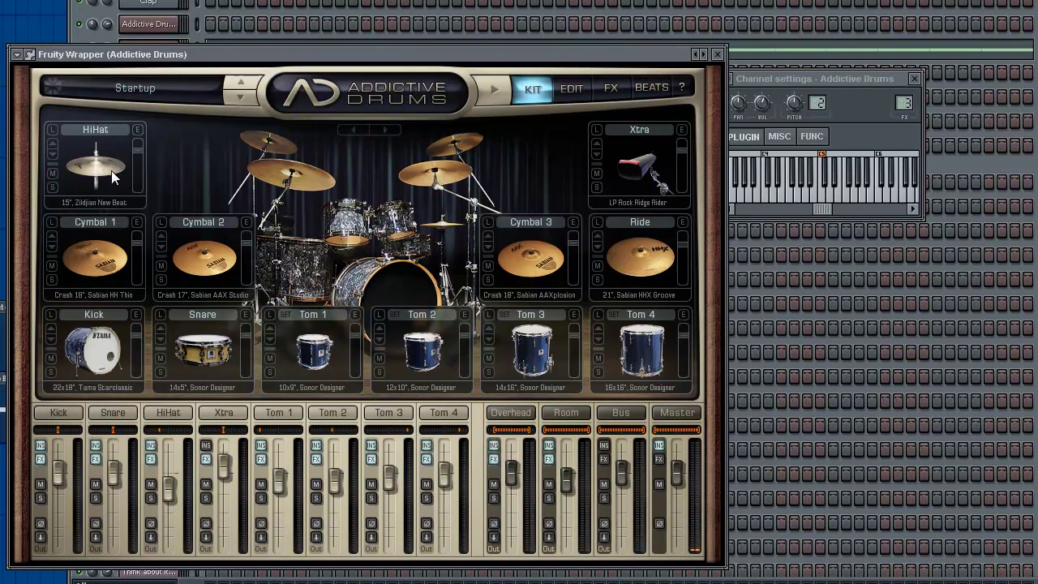
{"action": "left_click", "coordinate": [95, 148]}
{"action": "left_click", "coordinate": [93, 160]}
{"action": "left_click", "coordinate": [101, 187]}
{"action": "left_click", "coordinate": [94, 163]}
{"action": "left_click", "coordinate": [93, 143]}
{"action": "left_click", "coordinate": [93, 139]}
{"action": "left_click", "coordinate": [92, 138]}
{"action": "left_click", "coordinate": [92, 139]}
{"action": "left_click", "coordinate": [95, 145]}
{"action": "left_click", "coordinate": [175, 3]}
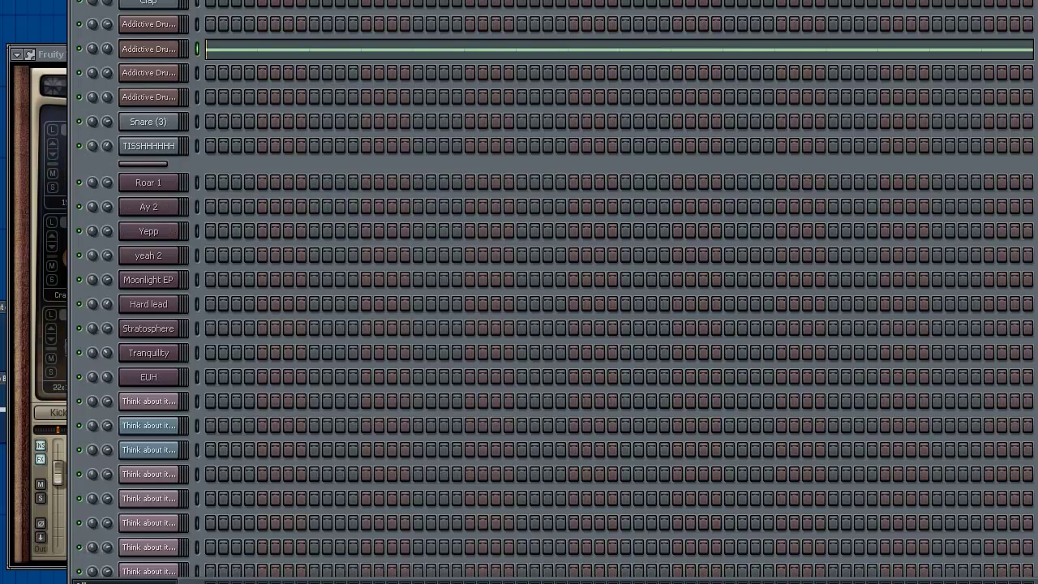
{"action": "key", "text": "space"}
{"action": "key", "text": "space"}
Step: Switch to the ride pattern and audition the 24" Zildjian ride cymbal in Addictive Drums #2
{"action": "key", "text": "KP_Add"}
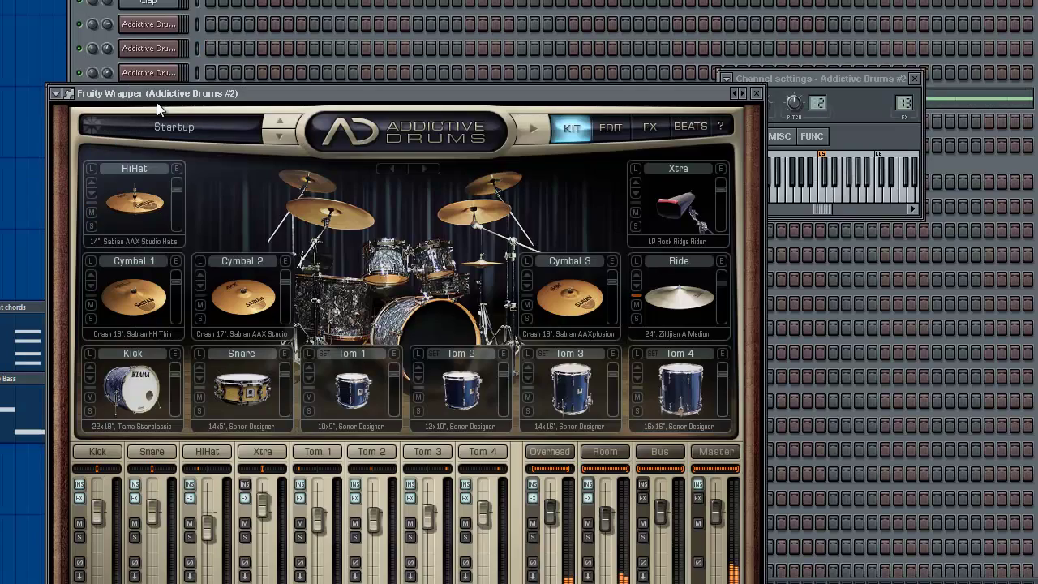
{"action": "left_click", "coordinate": [157, 99]}
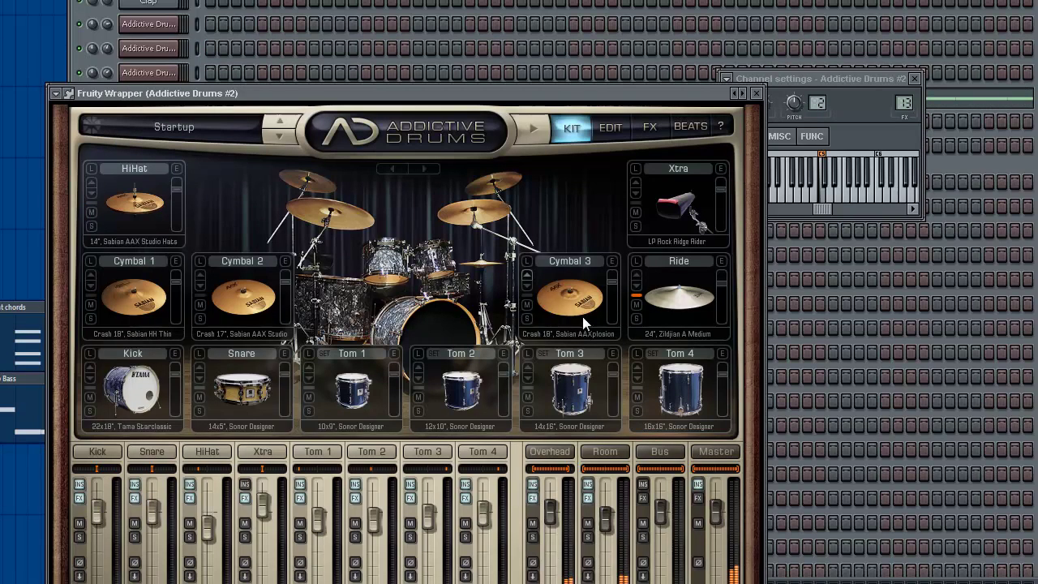
{"action": "left_click", "coordinate": [679, 294]}
{"action": "left_click", "coordinate": [678, 271]}
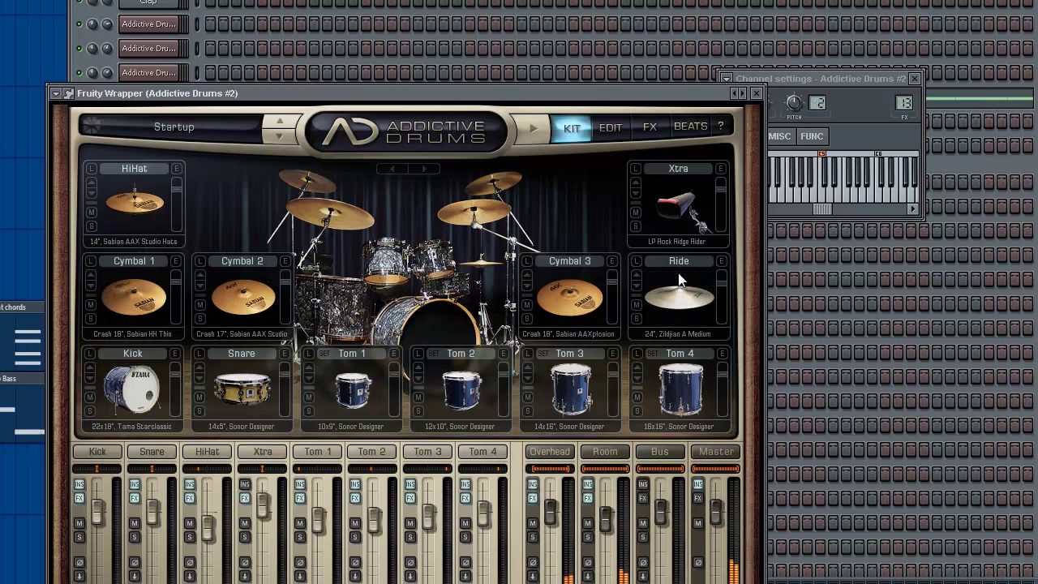
{"action": "left_click", "coordinate": [679, 277]}
{"action": "left_click", "coordinate": [679, 277]}
Step: Switch to the soft tsts pattern and audition the 15" Zildjian New Beat hi-hat in Addictive Drums #4
{"action": "key", "text": "KP_Subtract"}
{"action": "key", "text": "F6"}
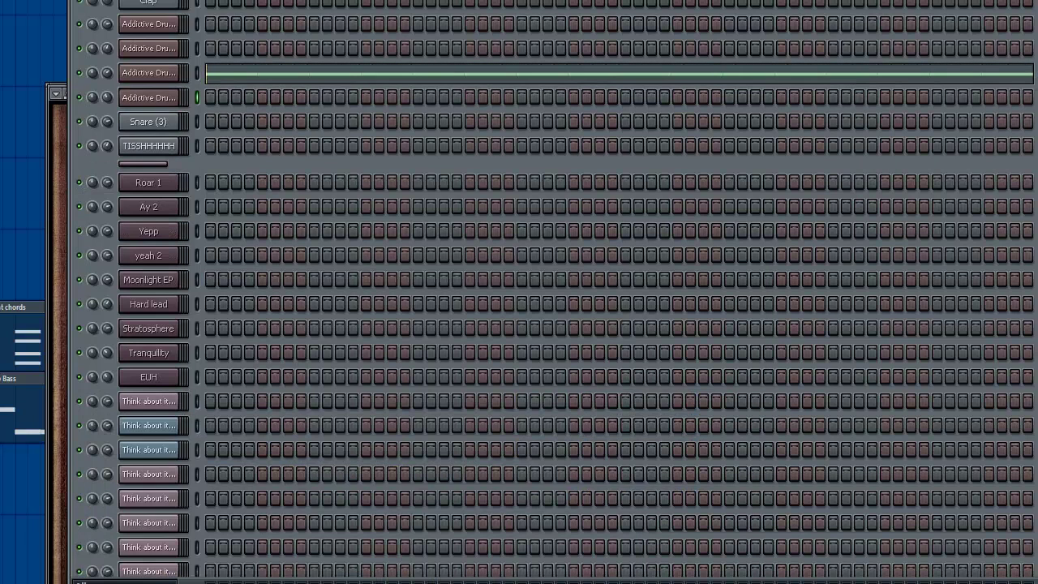
{"action": "left_click", "coordinate": [171, 95]}
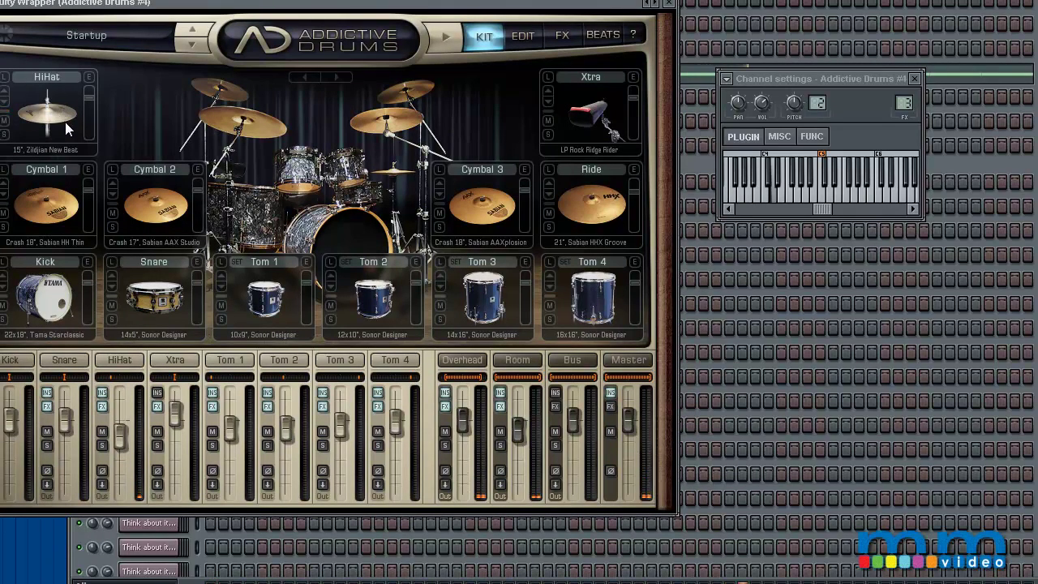
{"action": "left_click", "coordinate": [51, 137]}
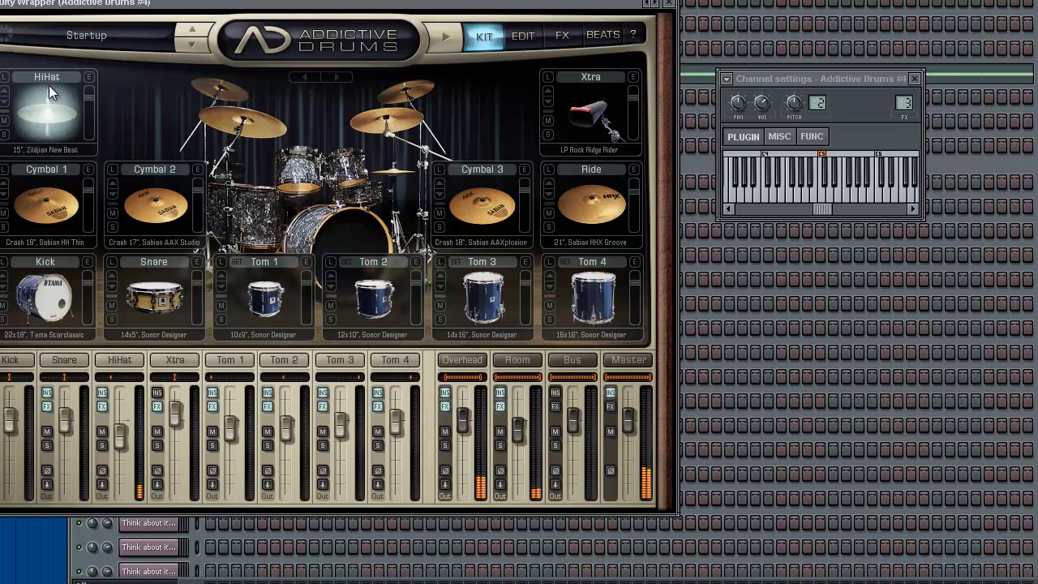
{"action": "key", "text": "F6"}
{"action": "key", "text": "space"}
Step: Switch to the DUB Step Bass pattern and open the Roar 1 channel's Harmor synth
{"action": "key", "text": "KP_Add"}
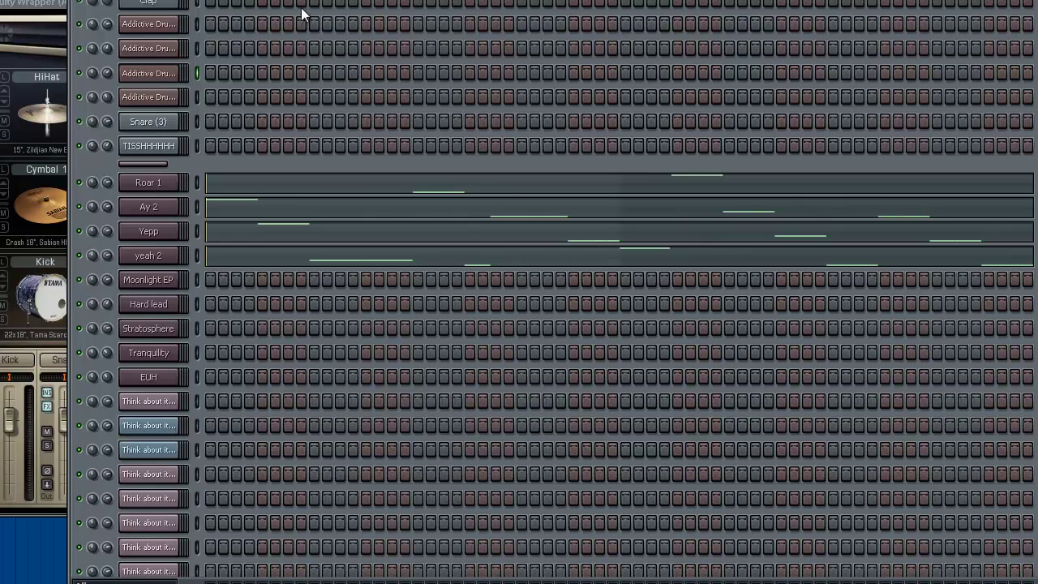
{"action": "left_click", "coordinate": [162, 187]}
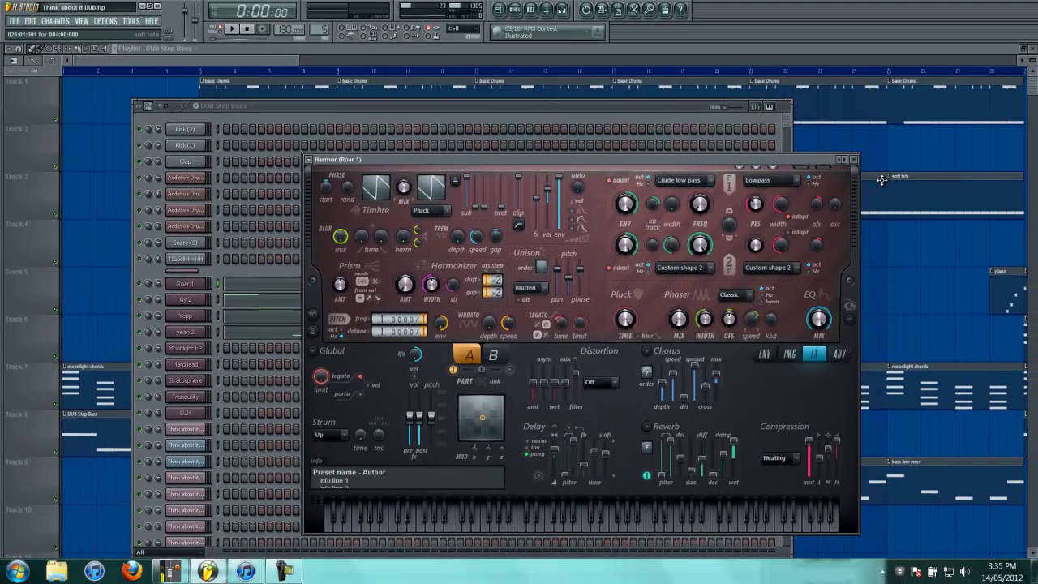
Step: Audition the Roar 1 channel's Harmor bass sound with the notes C5 and C4
{"action": "key", "text": "q"}
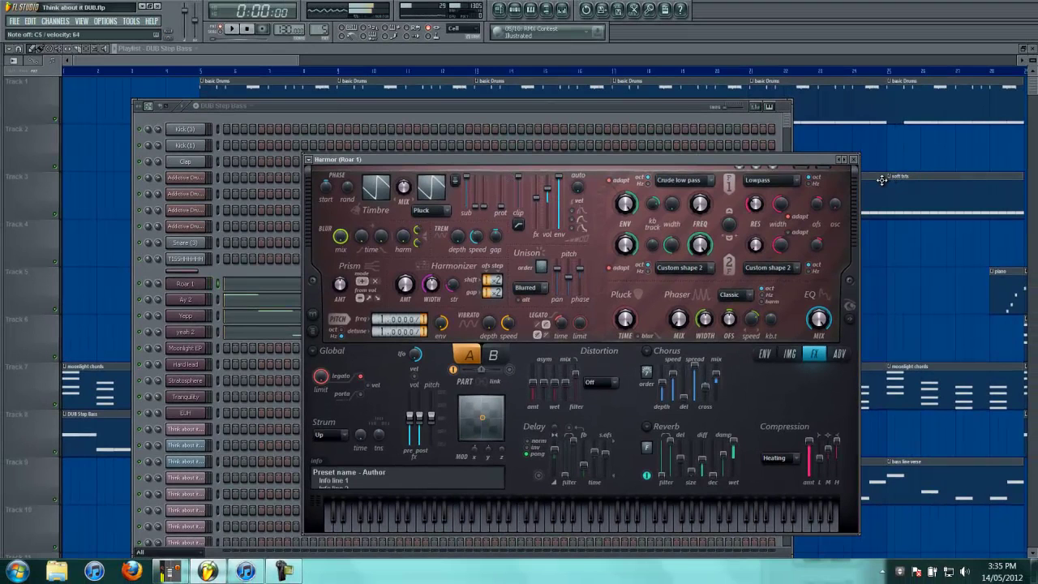
{"action": "key", "text": "z"}
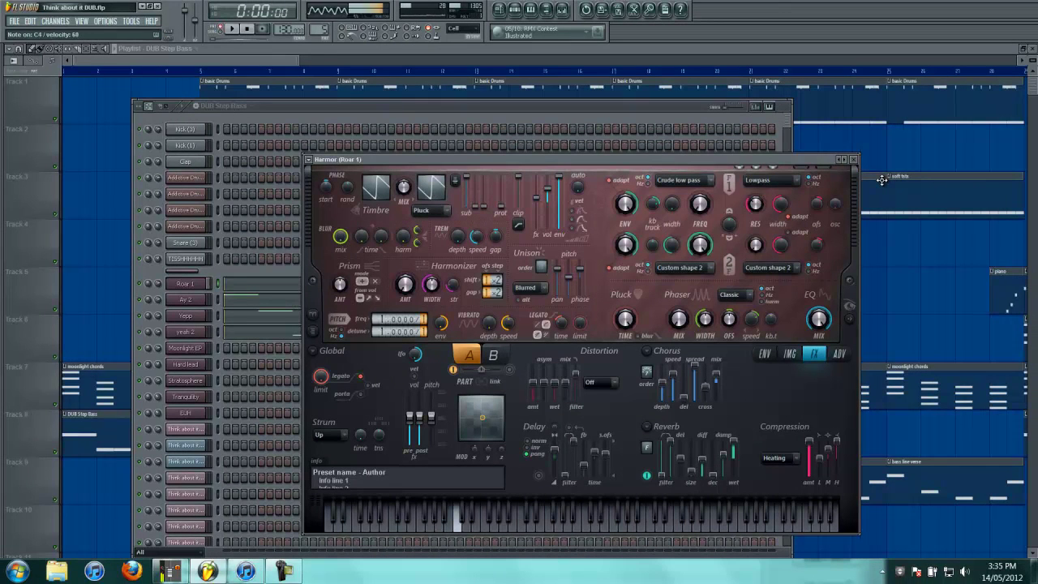
{"action": "key", "text": "z"}
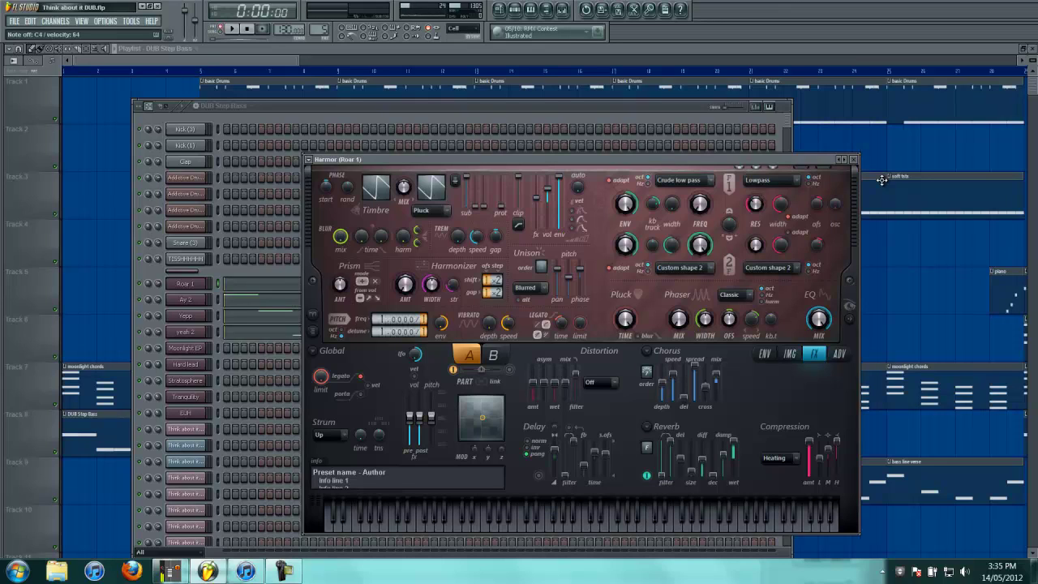
{"action": "key", "text": "z"}
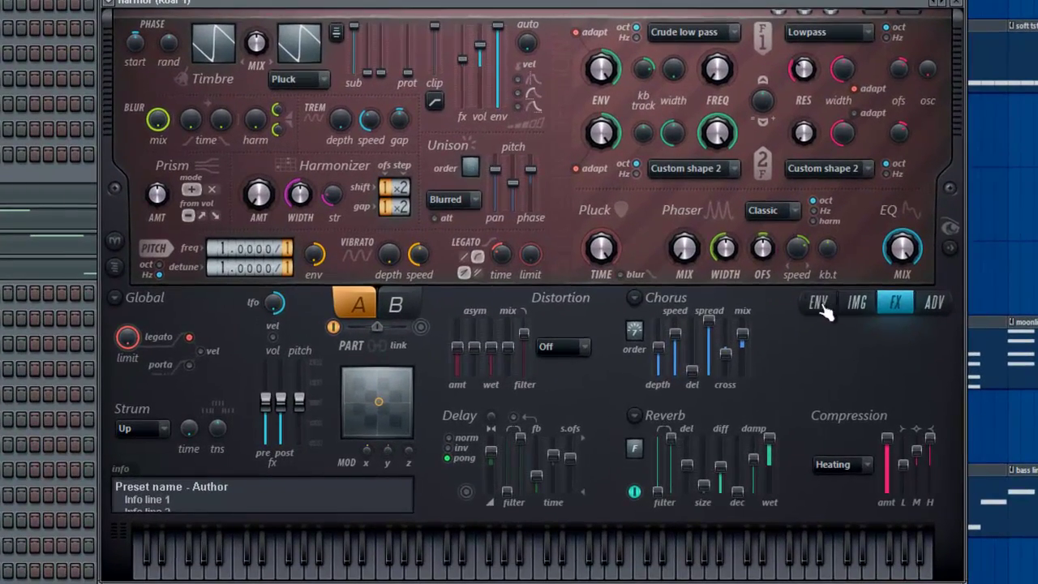
Step: Examine the velocity mapping of the Global LFO speed in Roar 1's Harmor envelope view
{"action": "left_click", "coordinate": [765, 354]}
{"action": "left_click", "coordinate": [562, 312]}
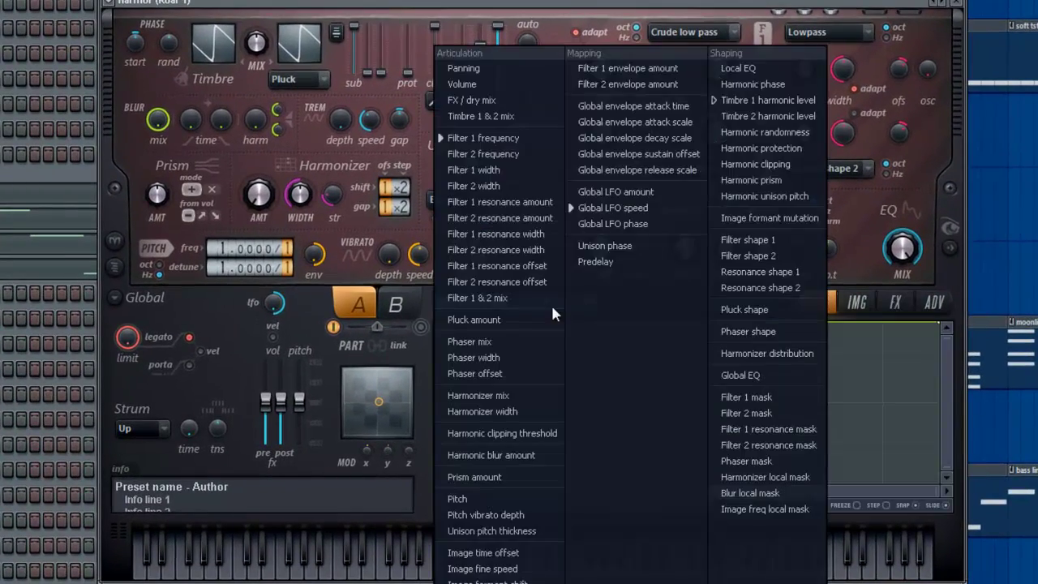
{"action": "left_click", "coordinate": [661, 205]}
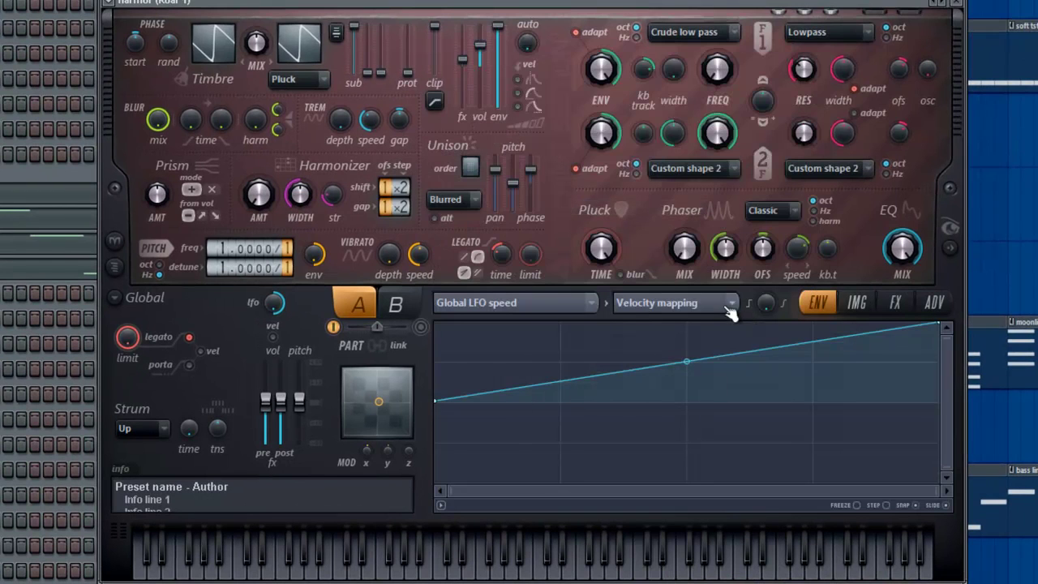
{"action": "left_click", "coordinate": [685, 318]}
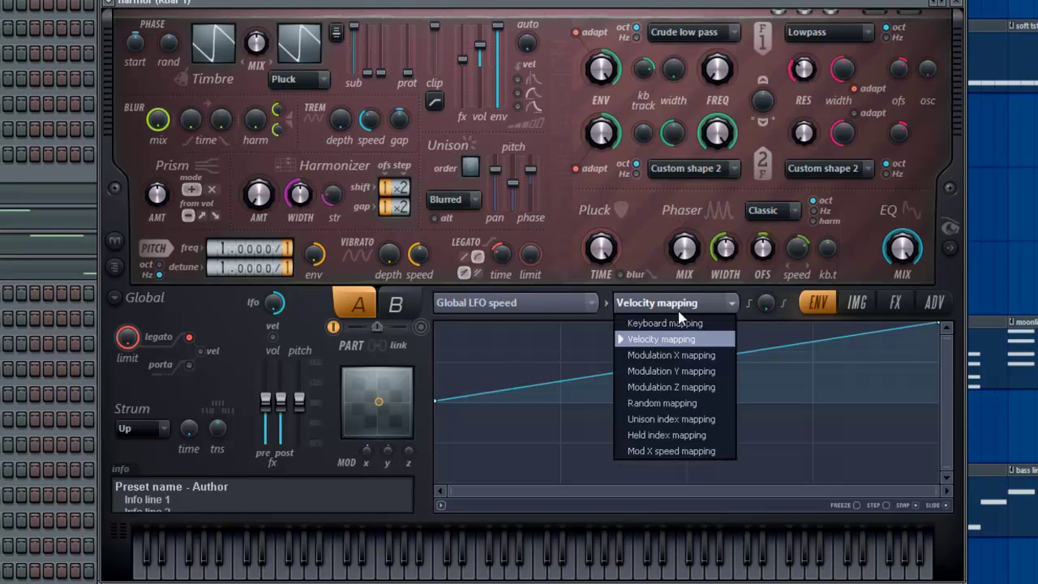
{"action": "left_click", "coordinate": [652, 237]}
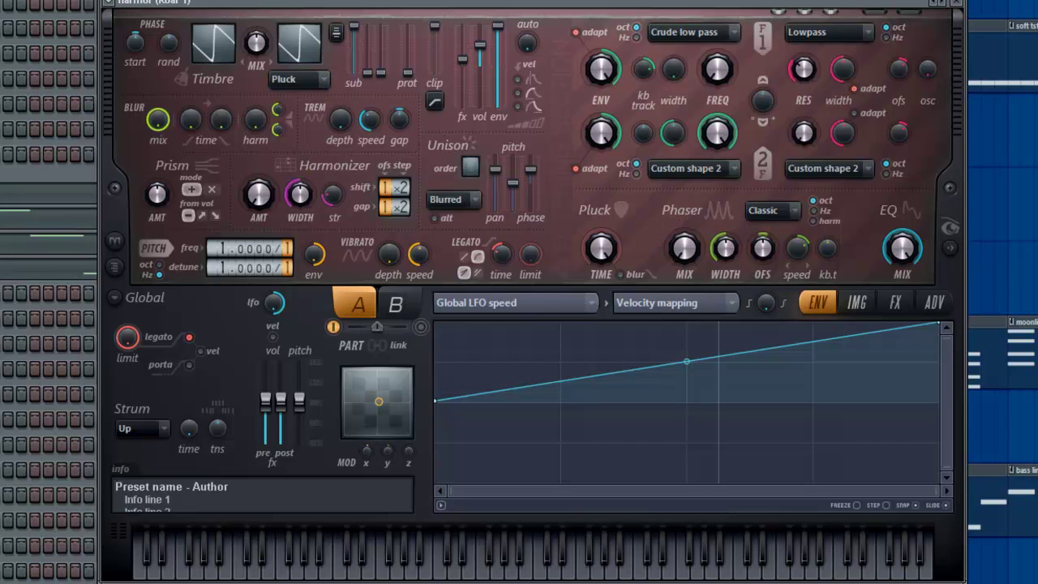
Step: Check the DUB Step Bass pattern's channels, then return to Roar 1's Harmor and show its effects settings
{"action": "left_click", "coordinate": [390, 1]}
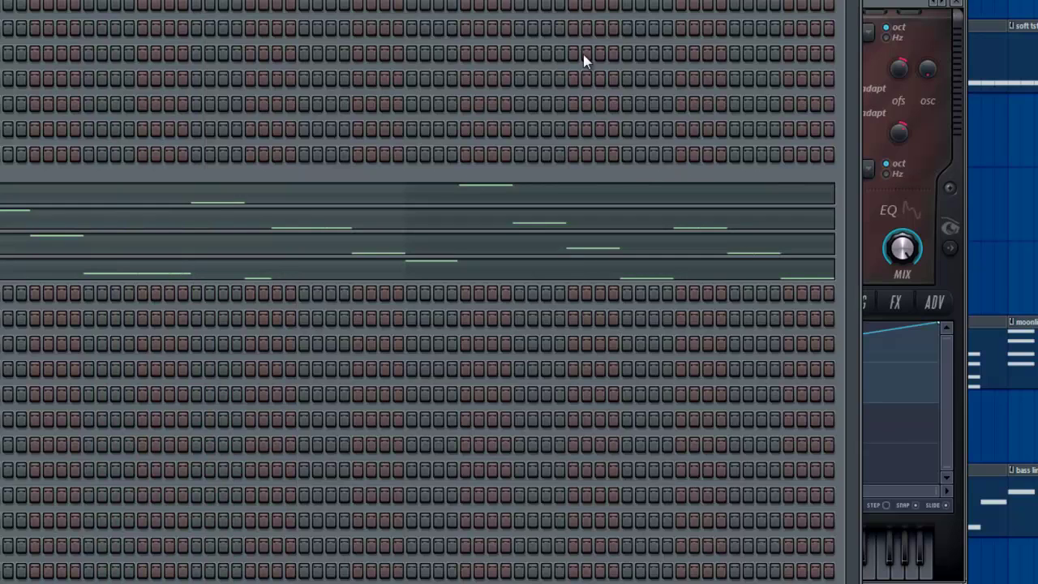
{"action": "left_click", "coordinate": [889, 27]}
{"action": "left_click", "coordinate": [895, 302]}
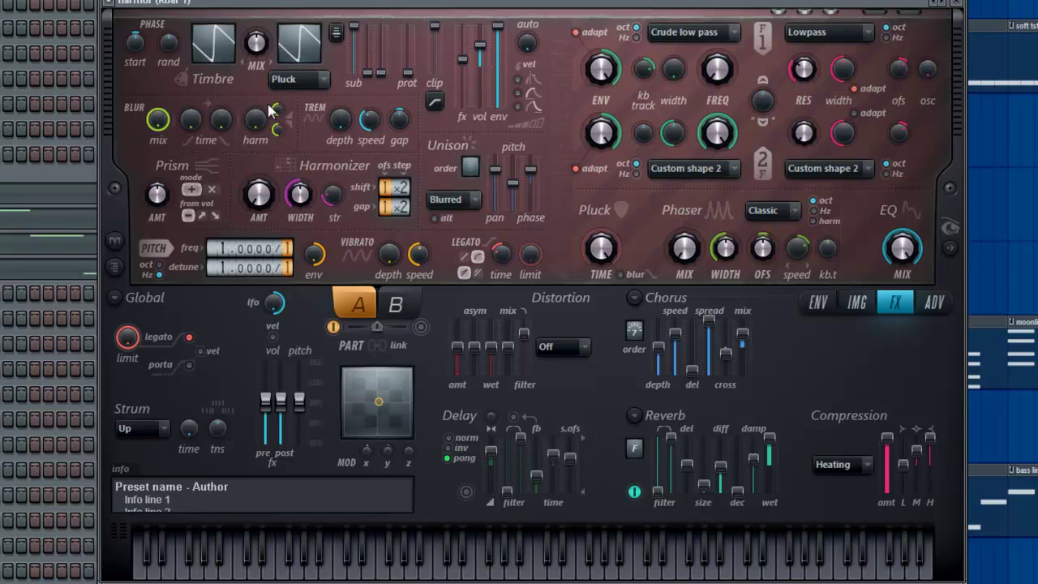
Step: Examine Roar 1's Timbre 1 harmonic level curve with its full length and height in view
{"action": "left_click", "coordinate": [817, 304]}
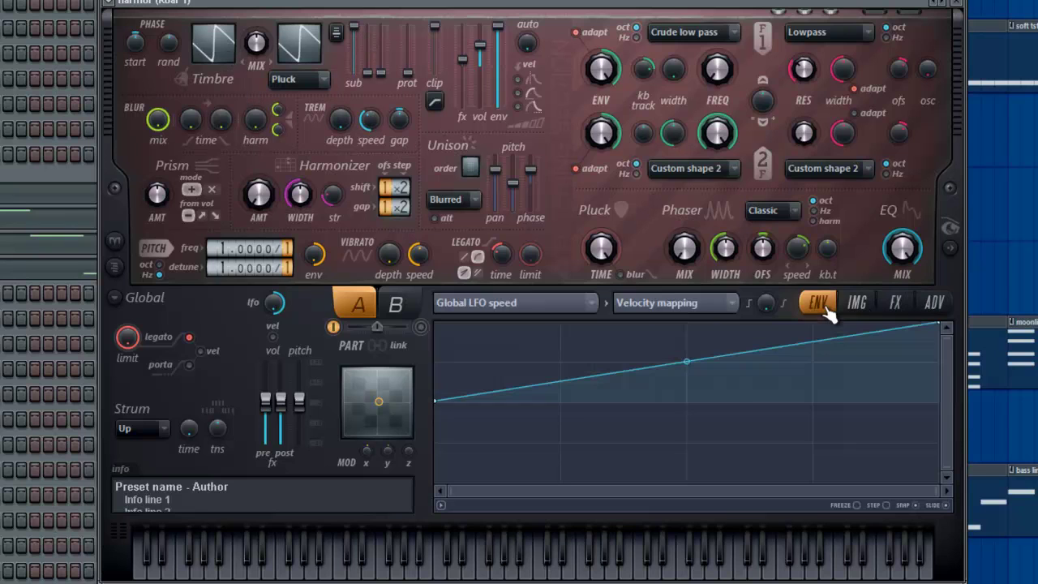
{"action": "left_click", "coordinate": [548, 304]}
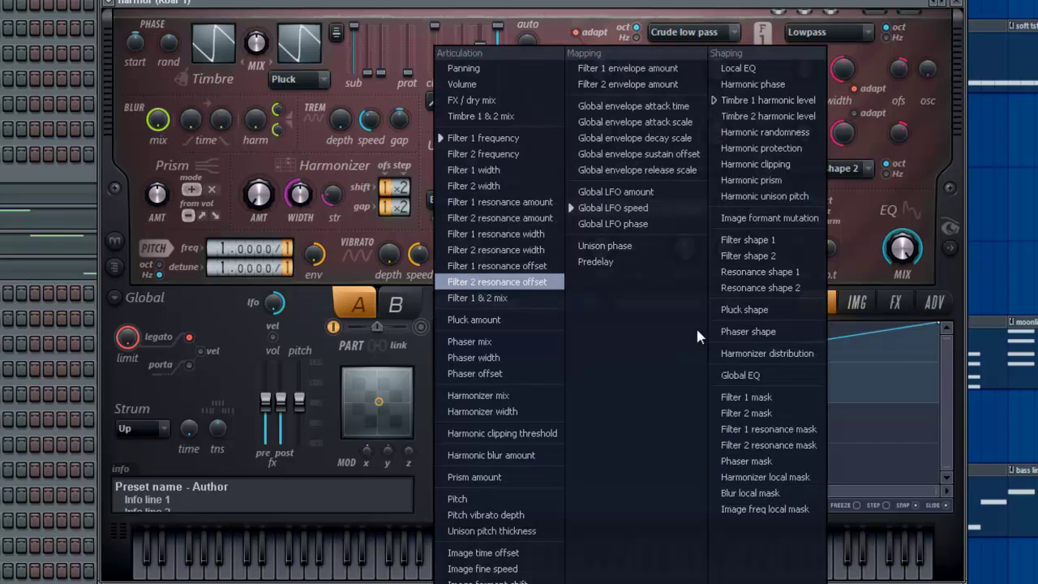
{"action": "left_click", "coordinate": [760, 102]}
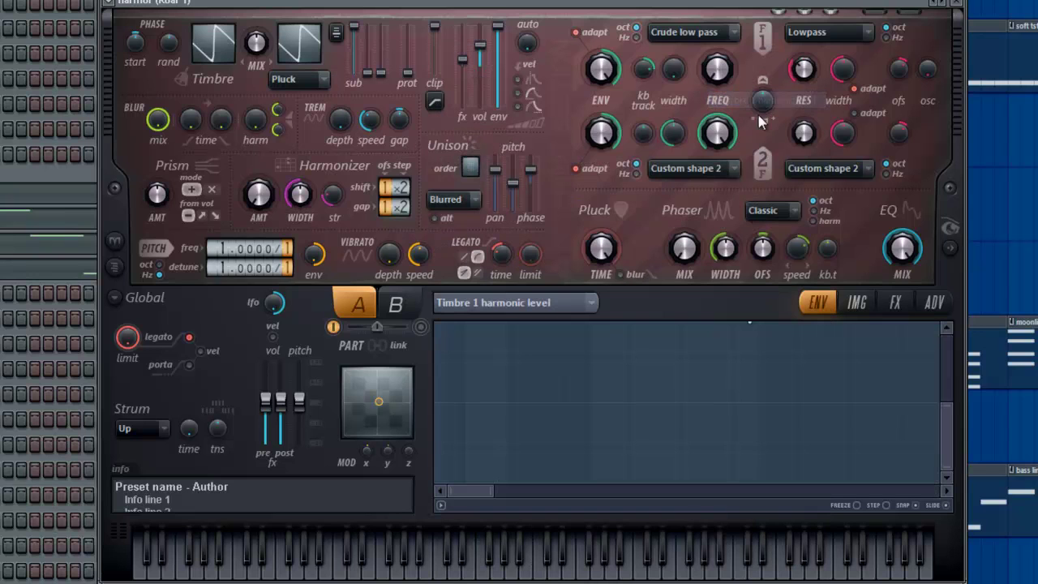
{"action": "left_click_drag", "start_coordinate": [490, 492], "coordinate": [1001, 349]}
{"action": "left_click_drag", "start_coordinate": [945, 404], "coordinate": [951, 262]}
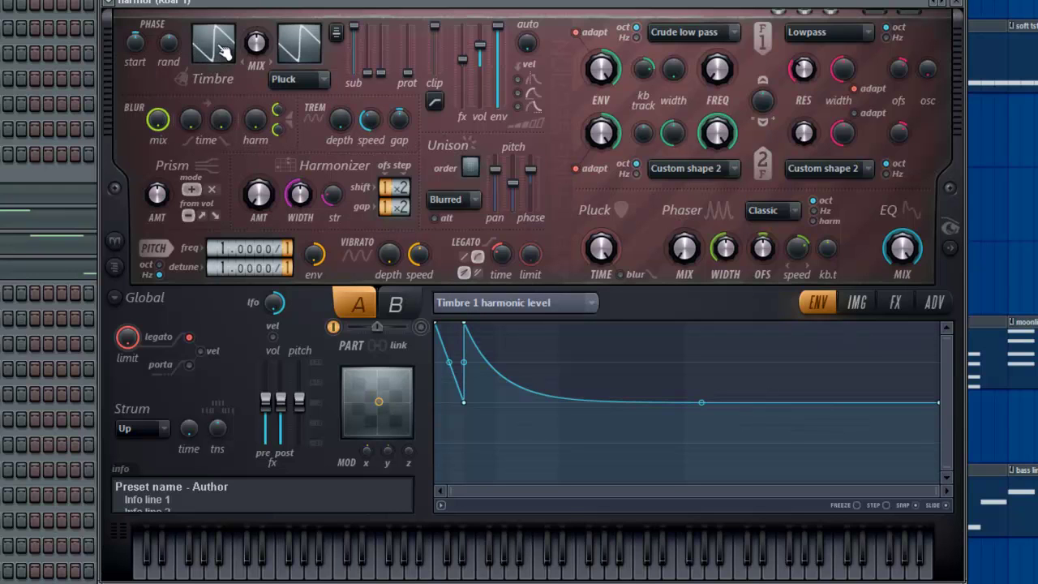
Step: Open the Ay 2 channel's Harmor synth and move its window higher over the channel rack
{"action": "left_click", "coordinate": [244, 2]}
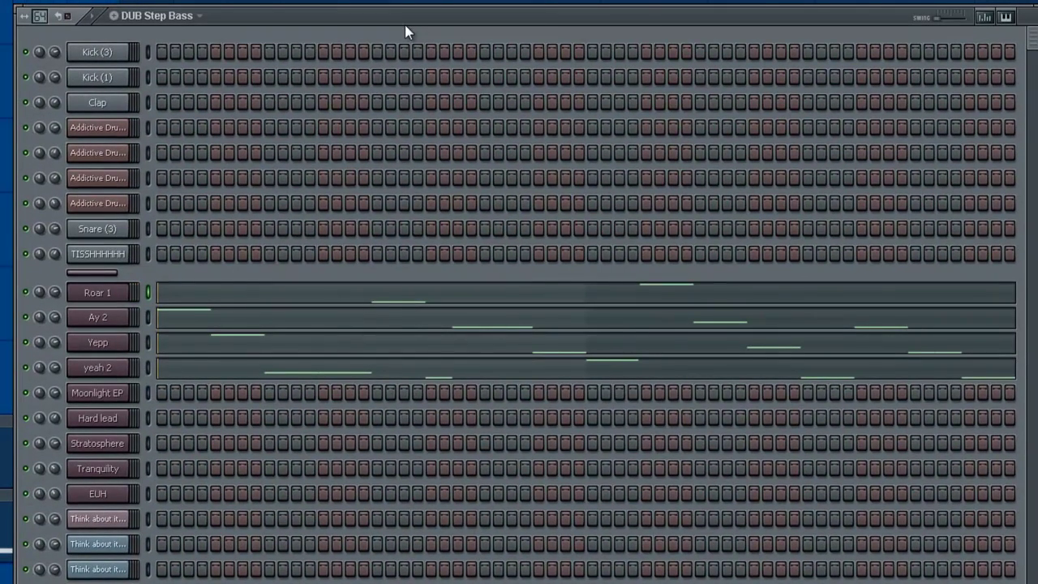
{"action": "left_click", "coordinate": [119, 325]}
{"action": "left_click_drag", "start_coordinate": [472, 369], "coordinate": [466, 69]}
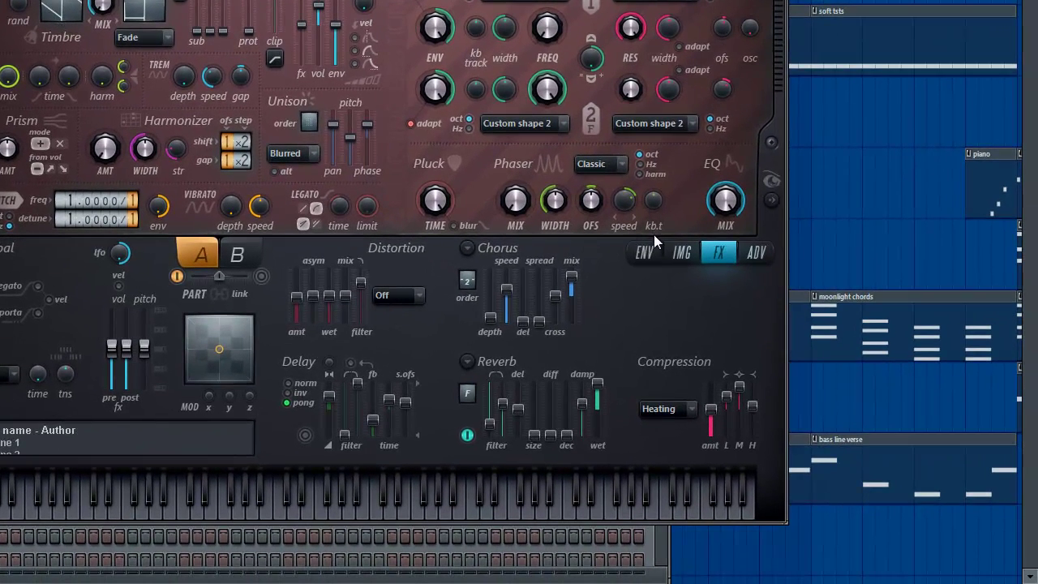
Step: Examine the full Timbre 1 harmonic level curve in Ay 2's Harmor and audition the sound
{"action": "left_click", "coordinate": [728, 293]}
{"action": "left_click", "coordinate": [422, 252]}
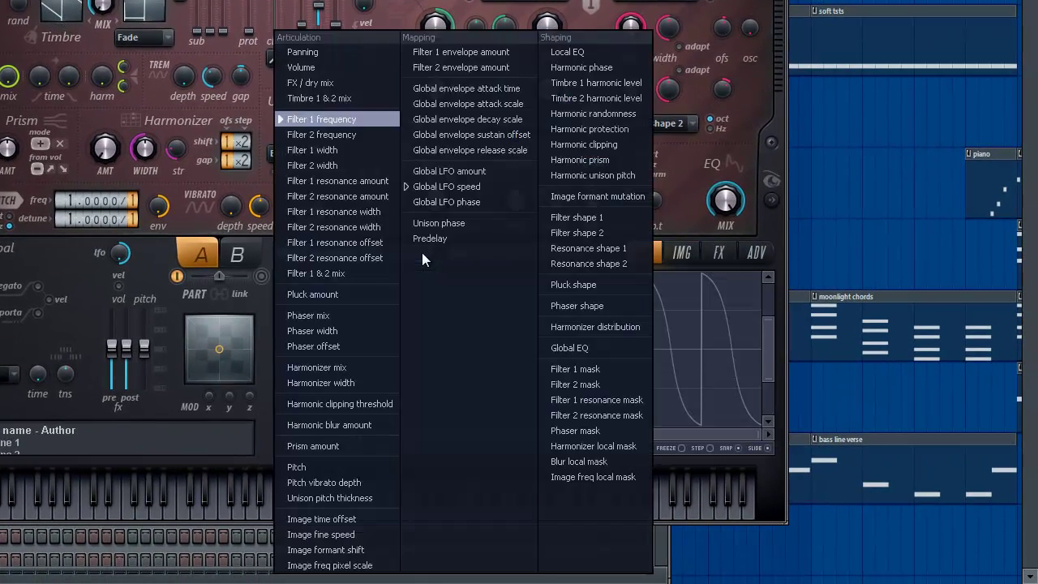
{"action": "left_click", "coordinate": [615, 84]}
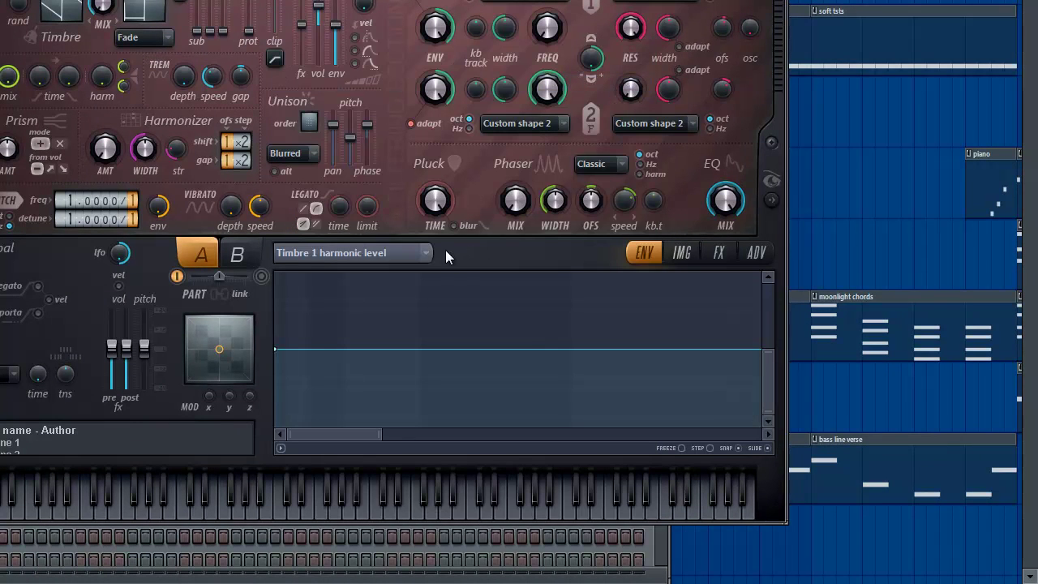
{"action": "left_click_drag", "start_coordinate": [378, 433], "coordinate": [917, 440]}
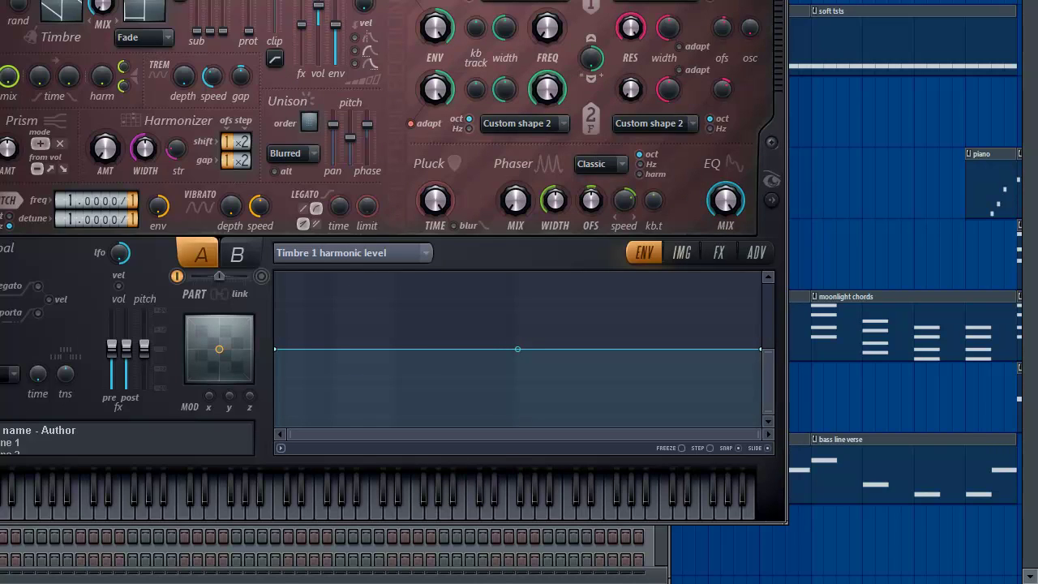
{"action": "key", "text": "z"}
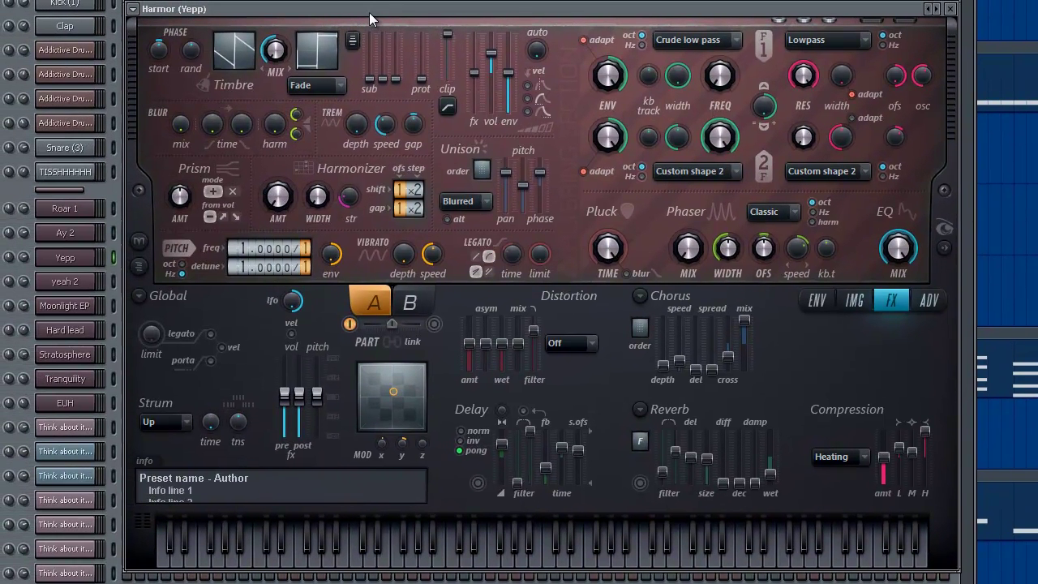
Step: Audition the Yepp channel's Harmor sound and examine the LFO on its Filter 1 frequency at full height
{"action": "key", "text": "z"}
{"action": "left_click", "coordinate": [817, 311]}
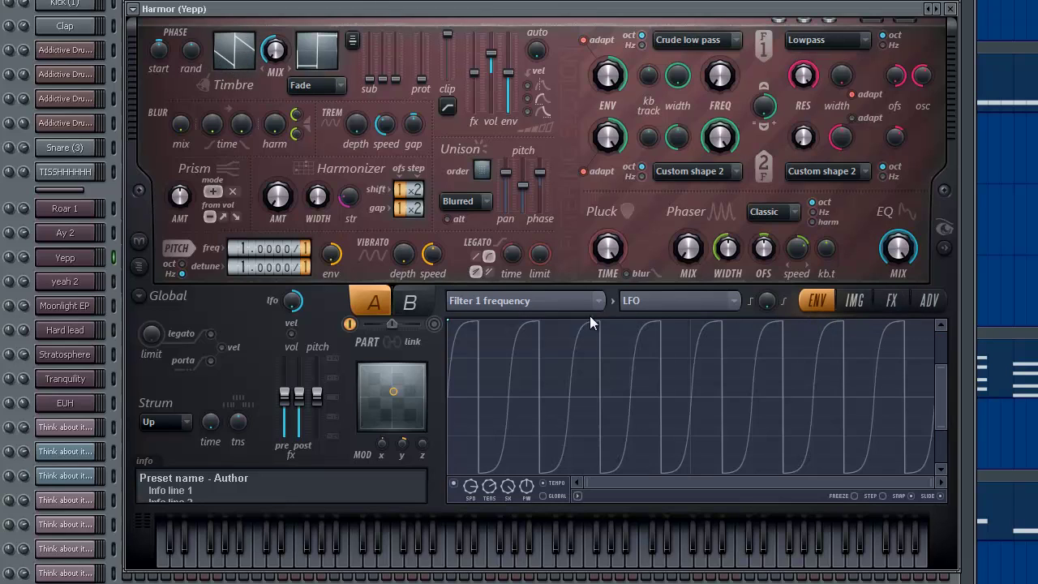
{"action": "left_click_drag", "start_coordinate": [941, 366], "coordinate": [939, 462]}
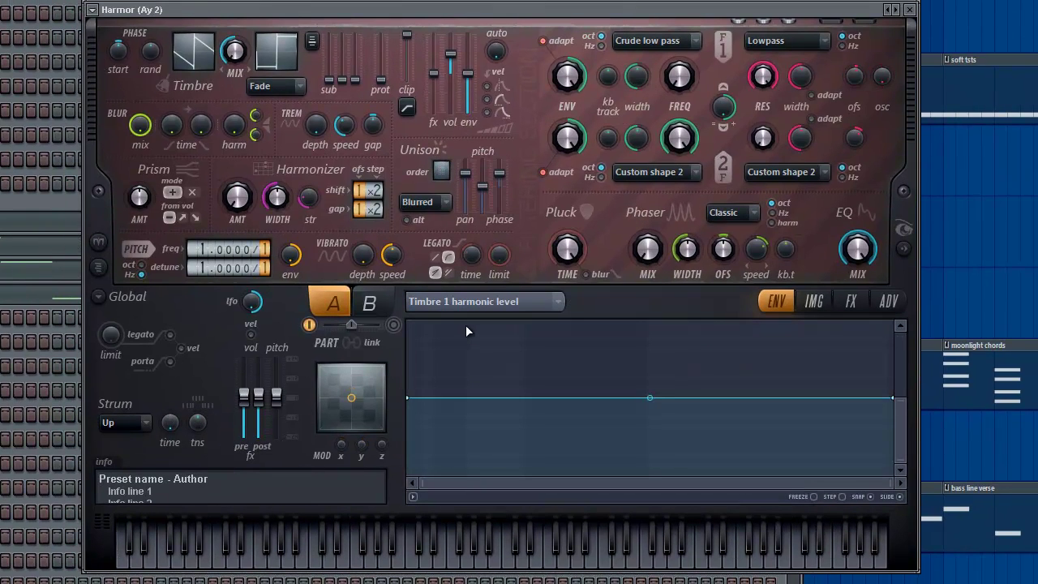
Step: Examine the LFO on the Filter 1 frequency in Ay 2's Harmor with its full vertical range in view
{"action": "left_click", "coordinate": [556, 302]}
{"action": "left_click", "coordinate": [453, 168]}
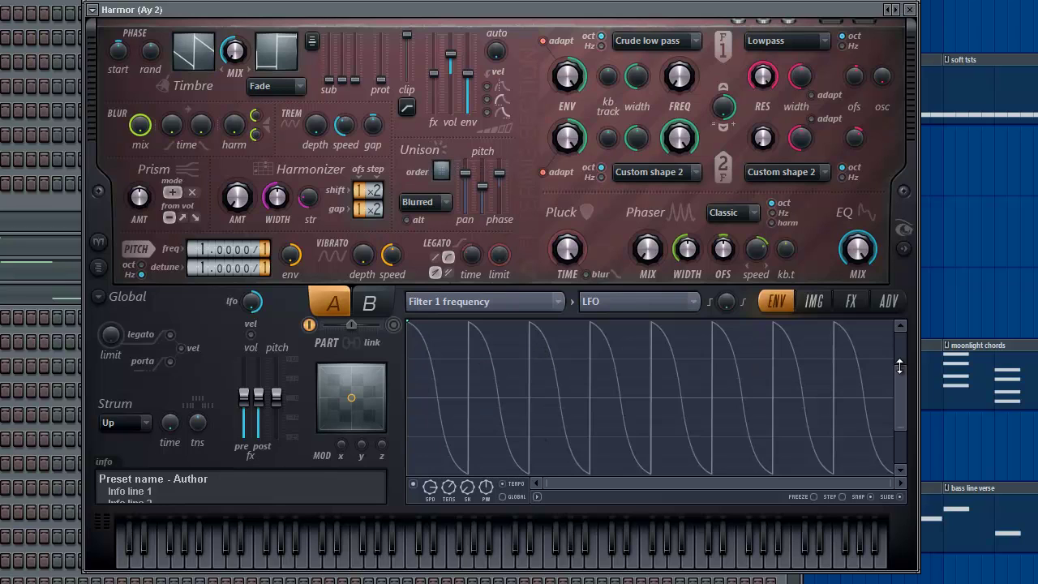
{"action": "left_click_drag", "start_coordinate": [899, 368], "coordinate": [901, 333]}
{"action": "left_click_drag", "start_coordinate": [900, 428], "coordinate": [897, 466]}
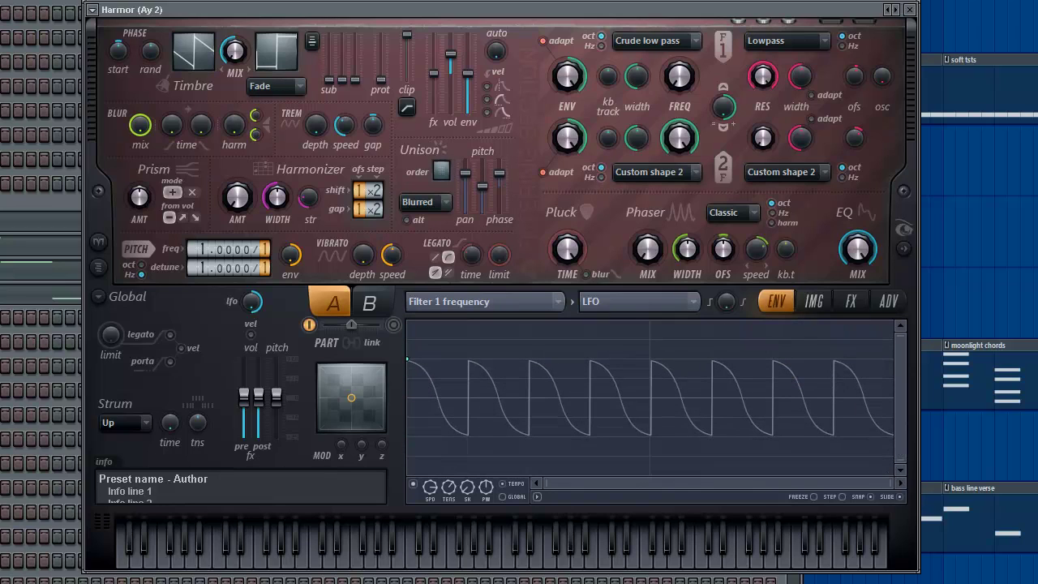
Step: Return to the Yepp channel's Harmor and show its effects settings
{"action": "left_click", "coordinate": [2, 252]}
{"action": "left_click", "coordinate": [327, 279]}
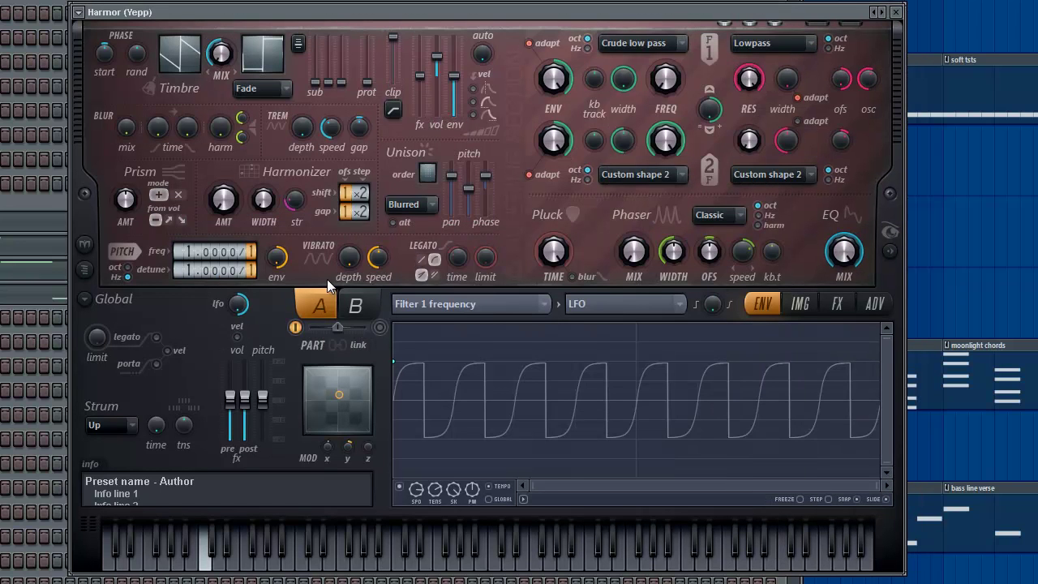
{"action": "left_click", "coordinate": [839, 304]}
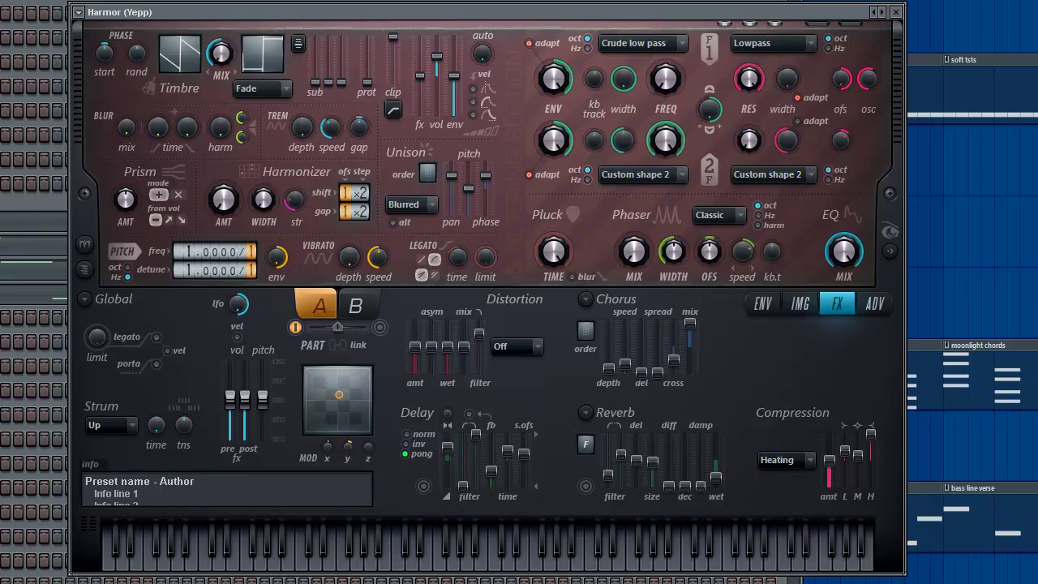
Step: Open the yeah 2 channel's Harmor synth and move its window clear of the channel names
{"action": "left_click", "coordinate": [95, 274]}
{"action": "key", "text": "alt+z"}
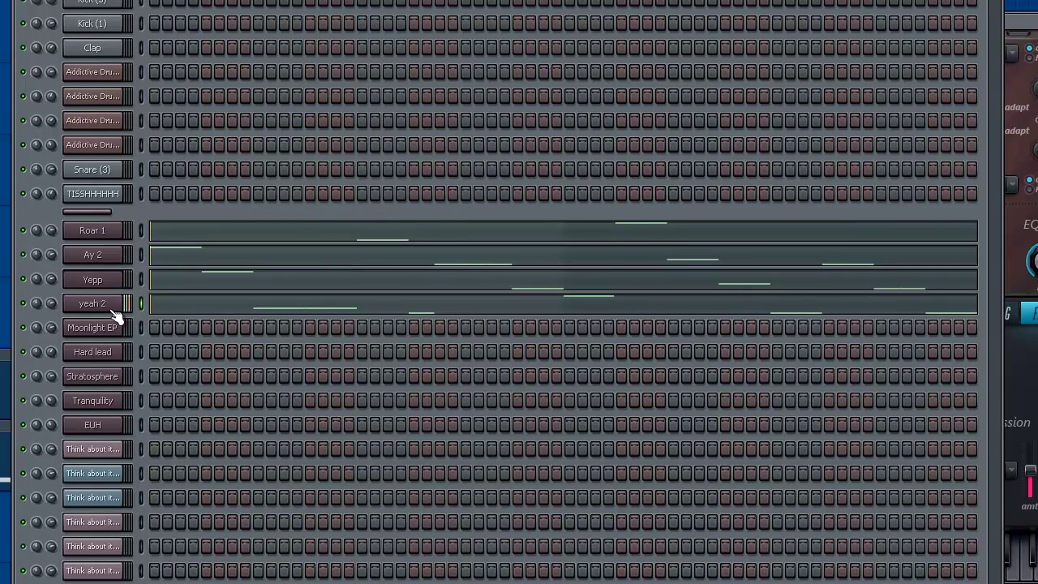
{"action": "left_click", "coordinate": [100, 304]}
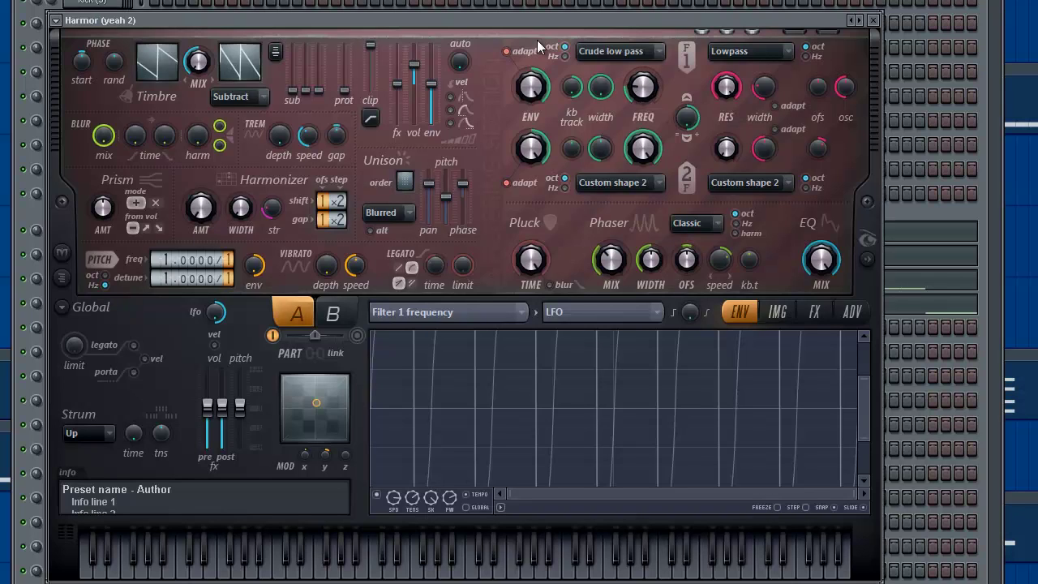
{"action": "left_click_drag", "start_coordinate": [537, 24], "coordinate": [615, 11]}
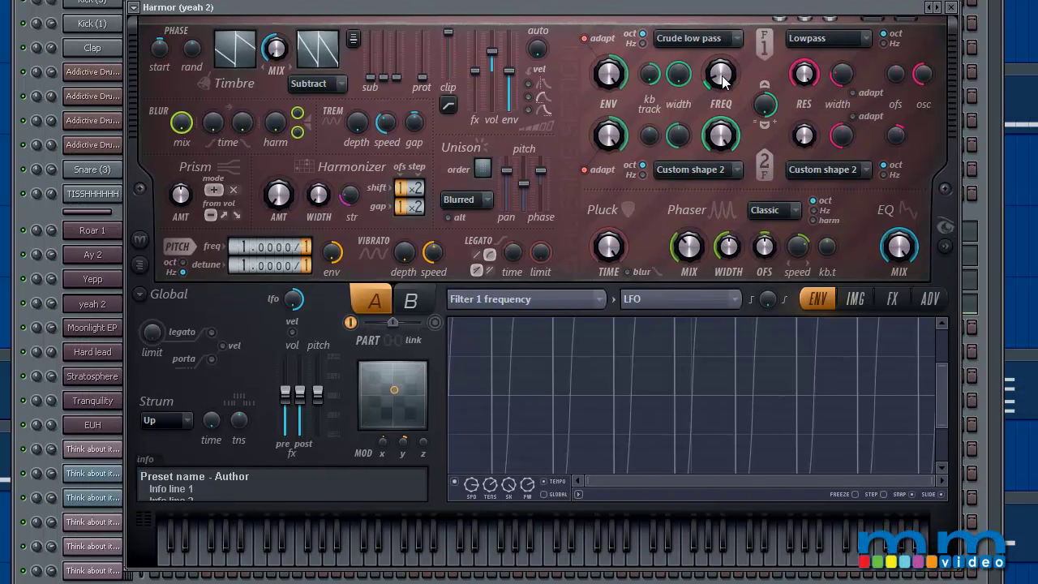
Step: Test yeah 2's filter 1 frequency knob and examine the Filter 1 frequency LFO curve over its full height
{"action": "left_click_drag", "start_coordinate": [720, 78], "coordinate": [718, 83]}
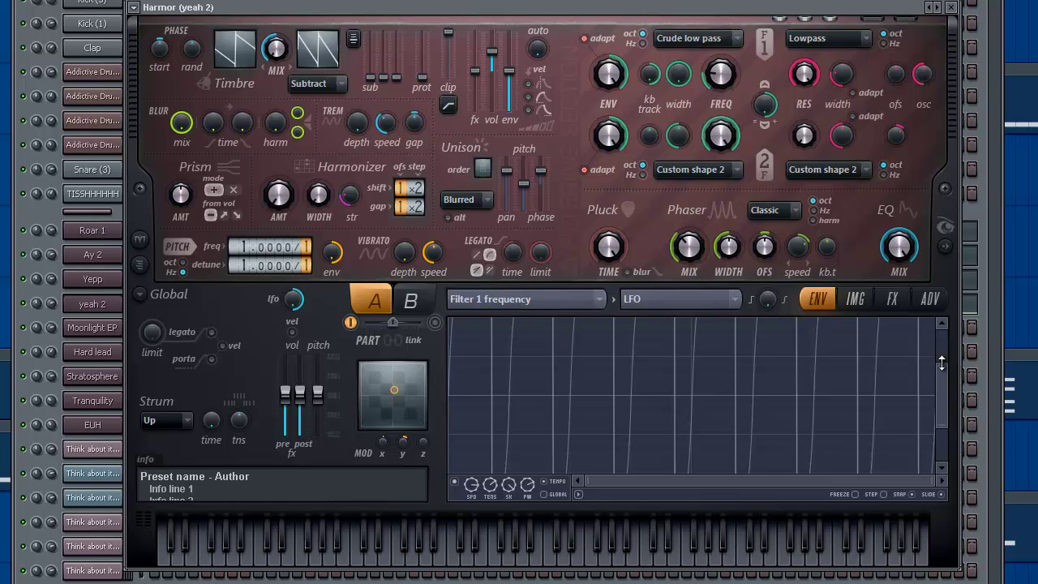
{"action": "left_click_drag", "start_coordinate": [941, 362], "coordinate": [942, 330]}
{"action": "left_click_drag", "start_coordinate": [944, 426], "coordinate": [943, 464]}
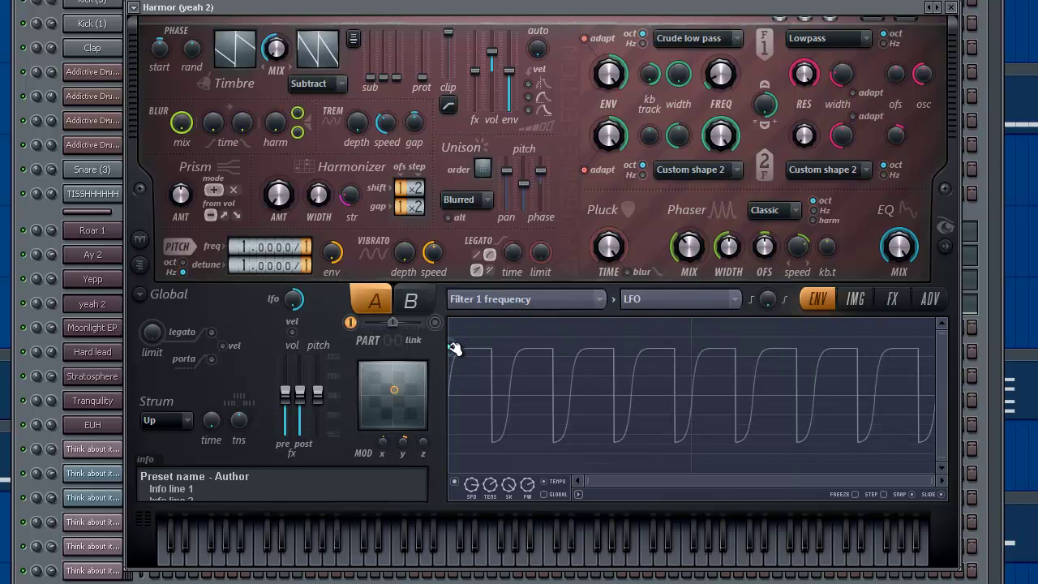
{"action": "scroll", "coordinate": [489, 357], "scroll_direction": "up", "scroll_amount": 2}
{"action": "scroll", "coordinate": [492, 357], "scroll_direction": "down", "scroll_amount": 2}
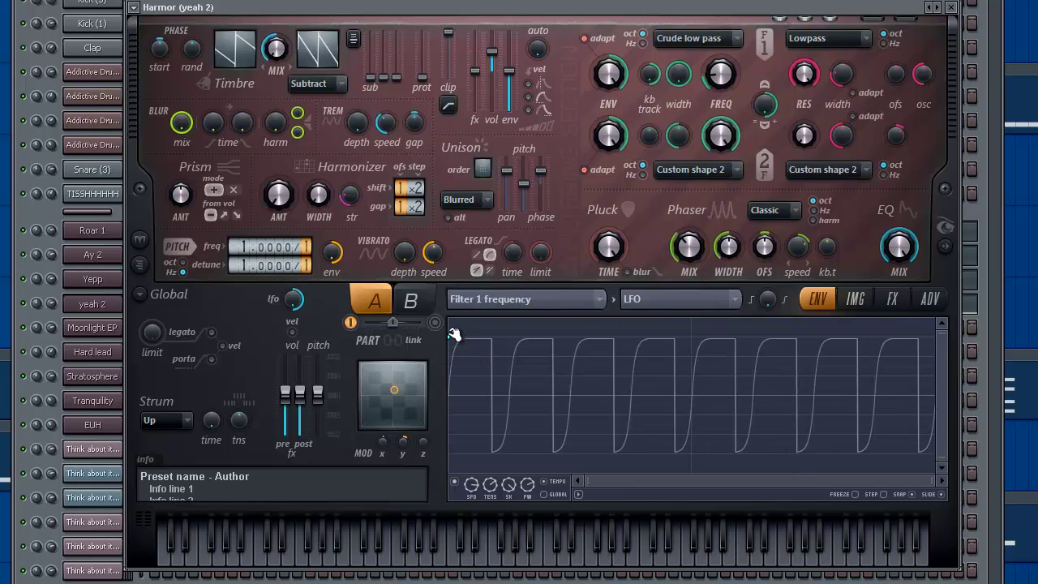
Step: Set the chorus order to 2 in yeah 2's Harmor effects and move the synth window off the channel rack's pattern previews
{"action": "left_click", "coordinate": [890, 302]}
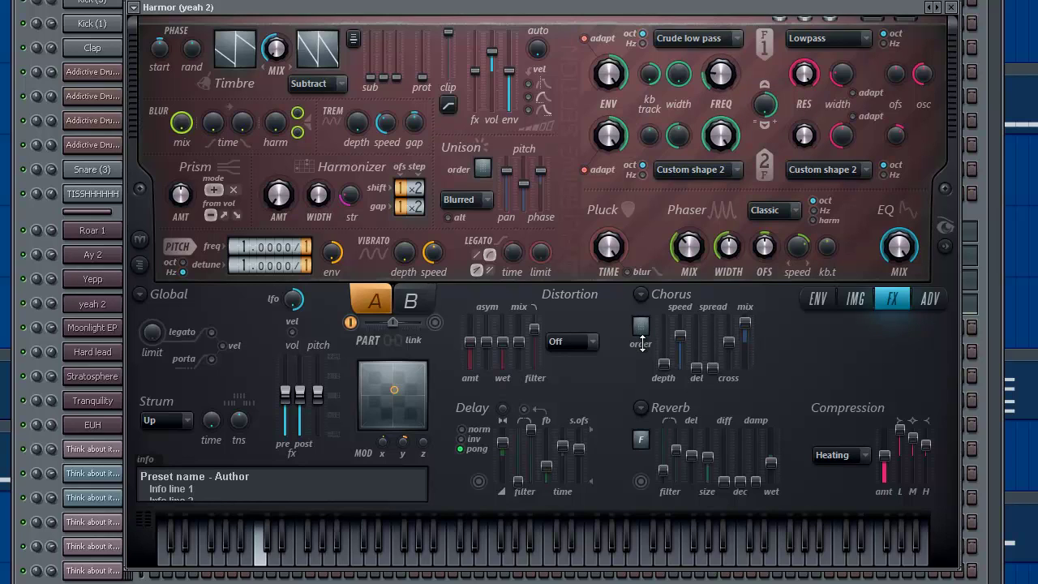
{"action": "mouse_move", "coordinate": [643, 343]}
{"action": "left_mouse_down"}
{"action": "mouse_move", "coordinate": [641, 317]}
{"action": "mouse_move", "coordinate": [640, 331]}
{"action": "left_mouse_up"}
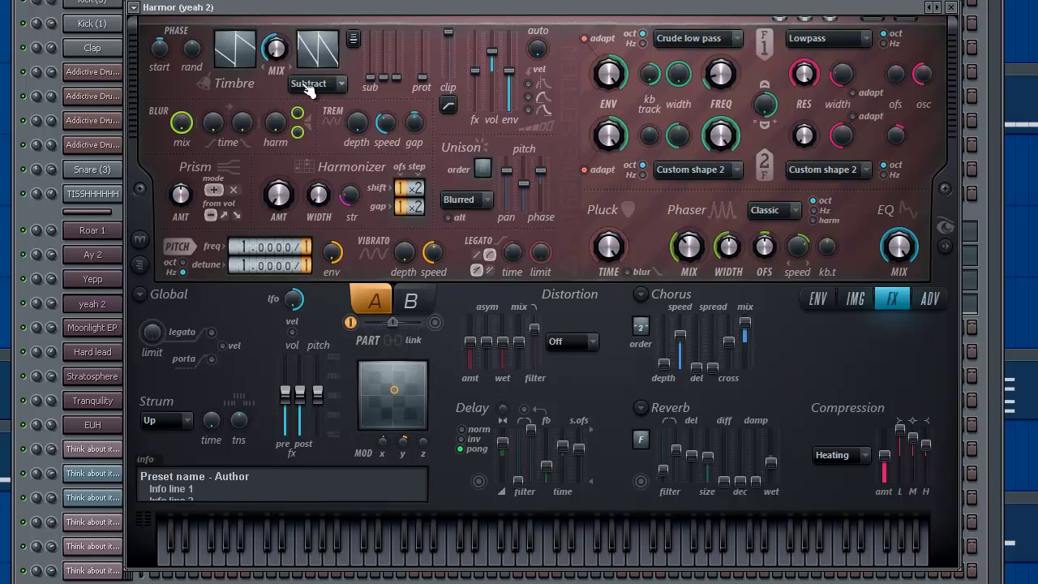
{"action": "left_click_drag", "start_coordinate": [235, 8], "coordinate": [434, 0]}
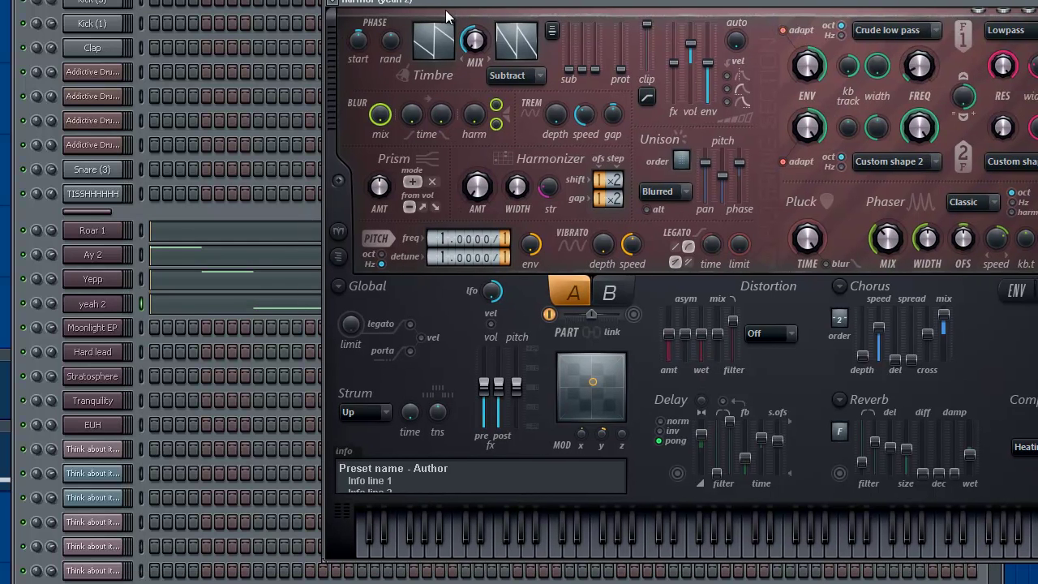
Step: Bring the channel rack in front of the synth and audition the start of the DUB Step Bass pattern
{"action": "left_click_drag", "start_coordinate": [240, 171], "coordinate": [244, 171]}
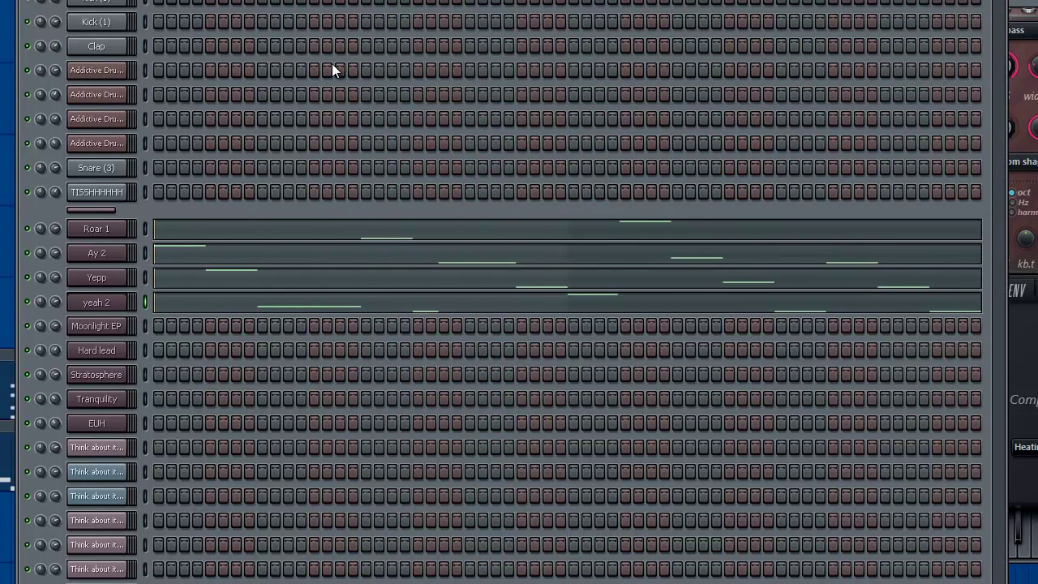
{"action": "key", "text": "space"}
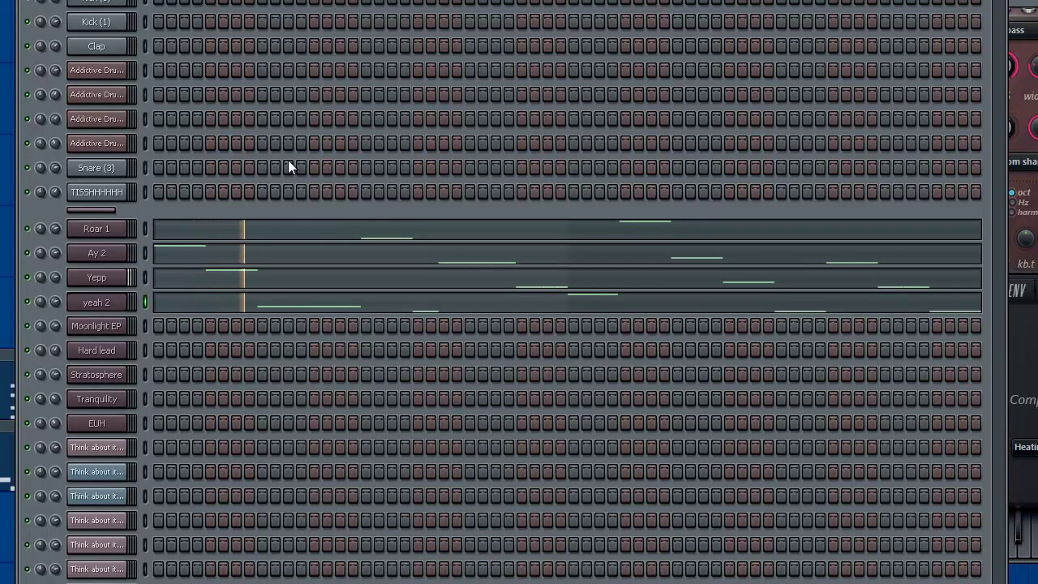
{"action": "key", "text": "space"}
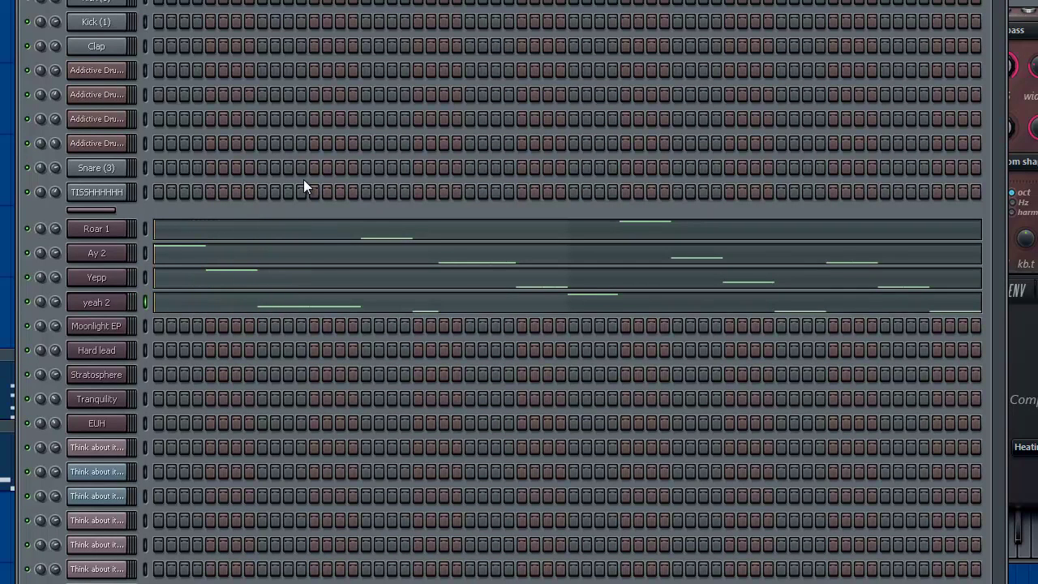
Step: Show the mixer above the channel rack, open the selected track's Effectrix and switch that effect off for comparison
{"action": "left_click_drag", "start_coordinate": [742, 2], "coordinate": [645, 0]}
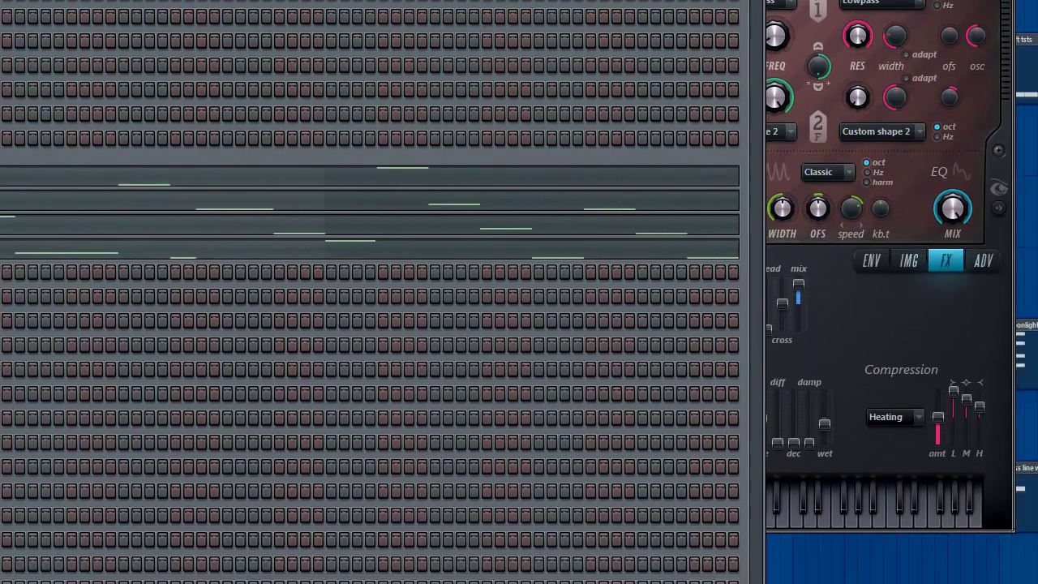
{"action": "key", "text": "F9"}
{"action": "left_click_drag", "start_coordinate": [210, 275], "coordinate": [217, 239]}
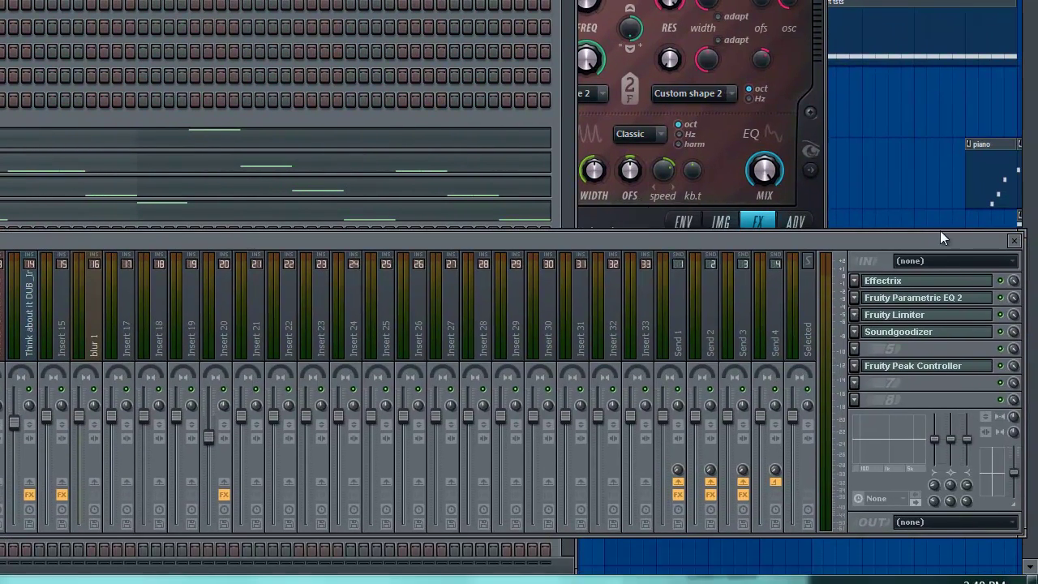
{"action": "left_click", "coordinate": [957, 283]}
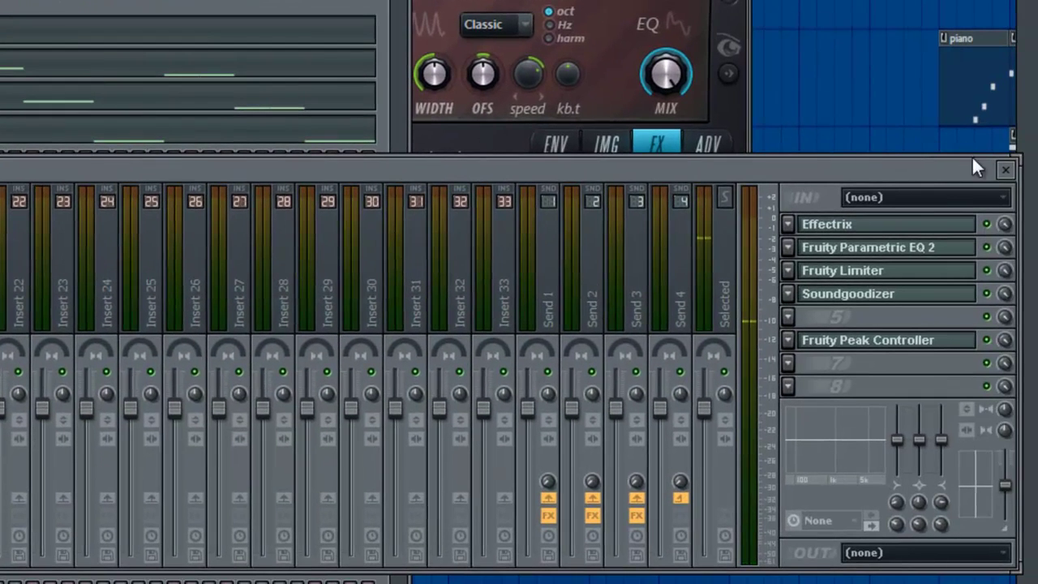
{"action": "left_click", "coordinate": [986, 224]}
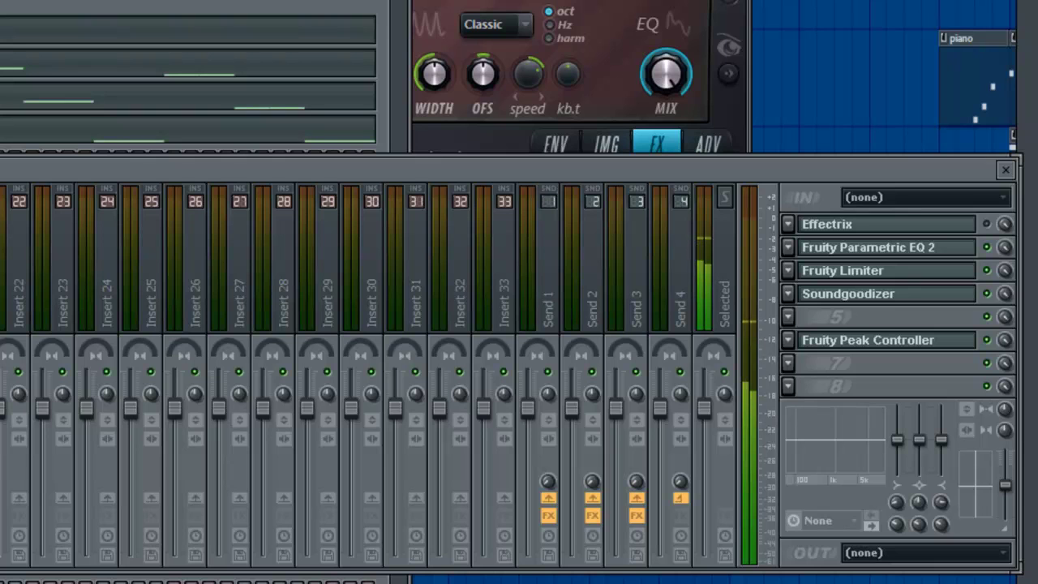
Step: Bring Ay 2's Effectrix window to the front and examine its Tonal Delay and Crush settings
{"action": "key", "text": "F6"}
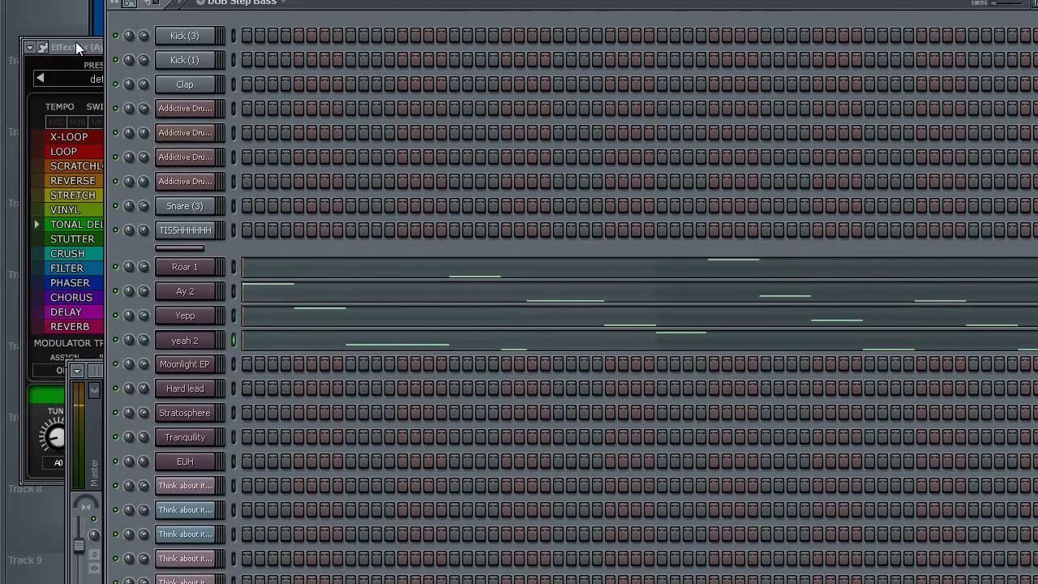
{"action": "left_click", "coordinate": [76, 46]}
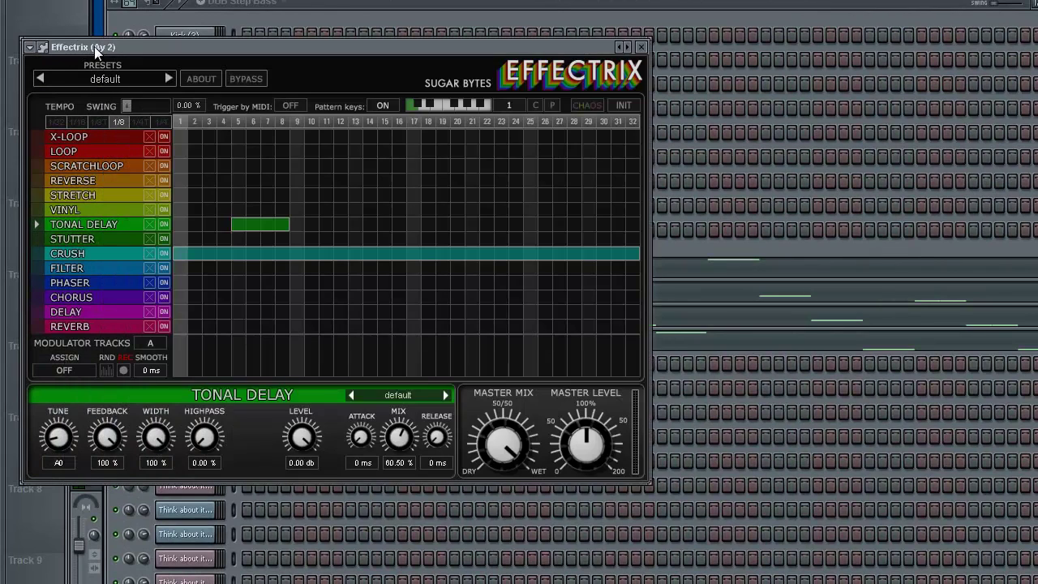
{"action": "left_click", "coordinate": [126, 253]}
{"action": "left_click", "coordinate": [124, 224]}
{"action": "left_click", "coordinate": [101, 252]}
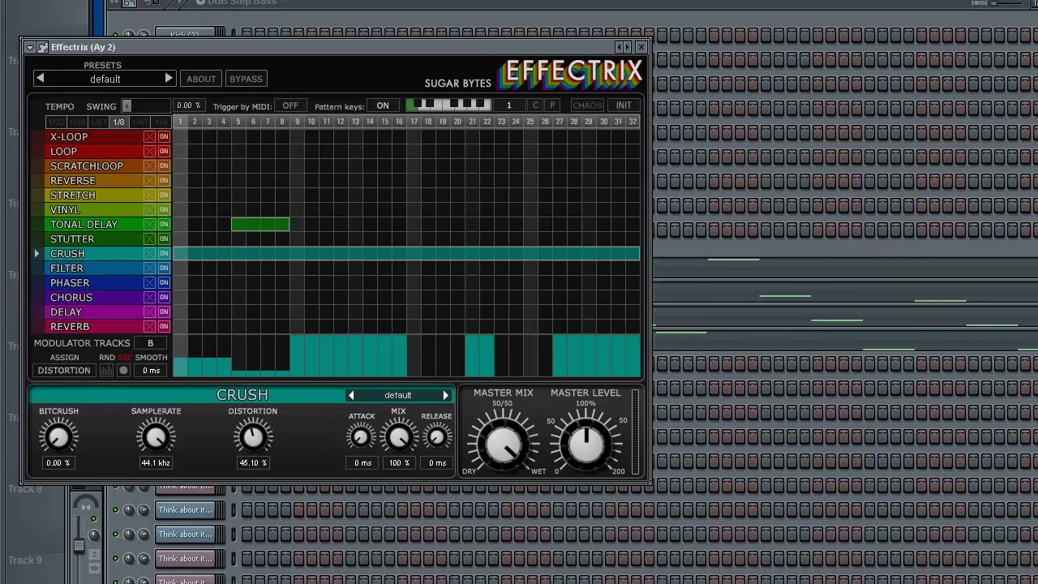
{"action": "key", "text": "F9"}
{"action": "left_click", "coordinate": [450, 52]}
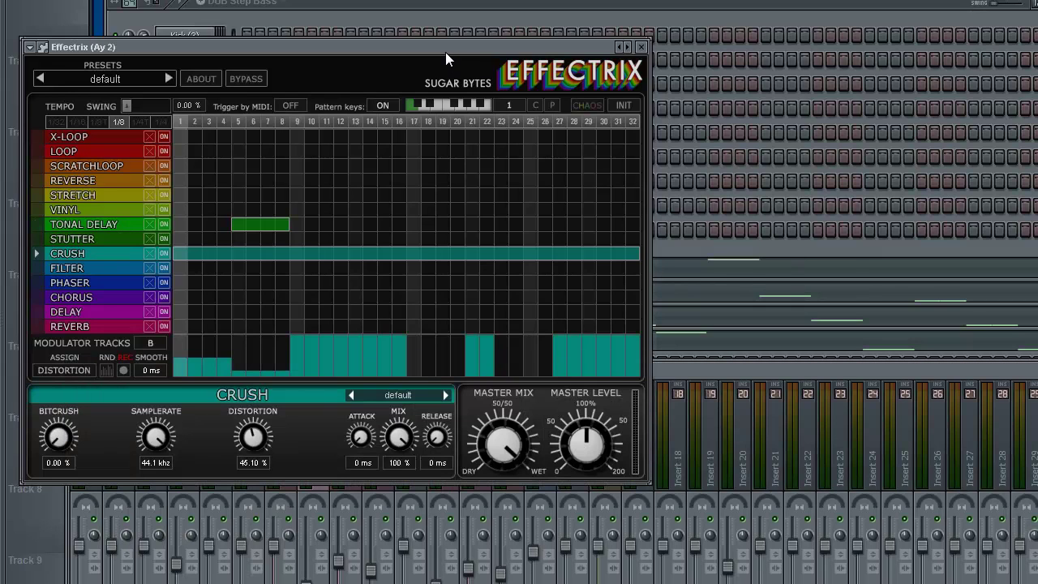
Step: Play the DUB Step Bass pattern while watching Effectrix's Crush modulation, and close the Effectrix window
{"action": "key", "text": "space"}
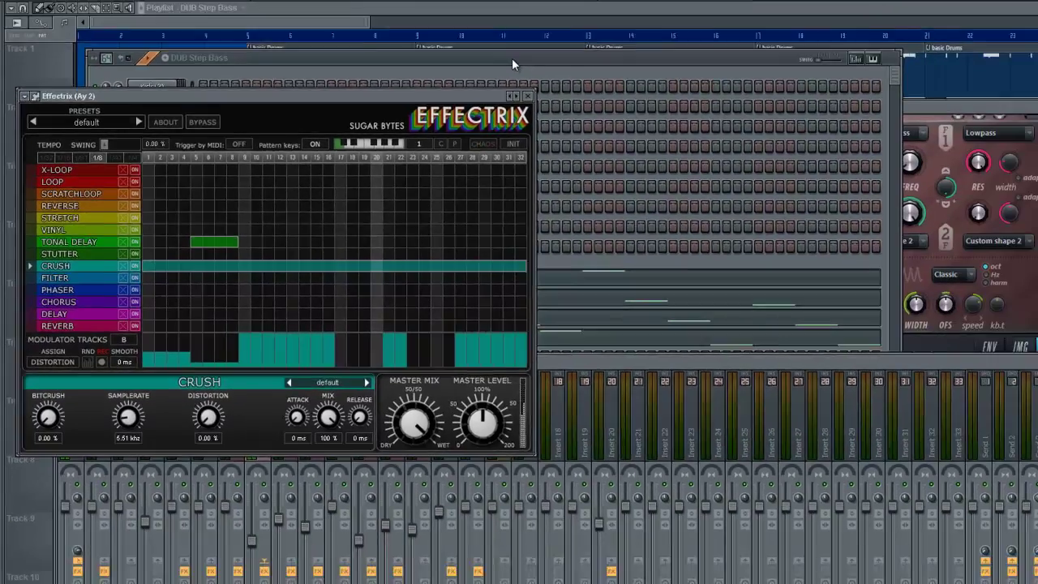
{"action": "left_click", "coordinate": [618, 7]}
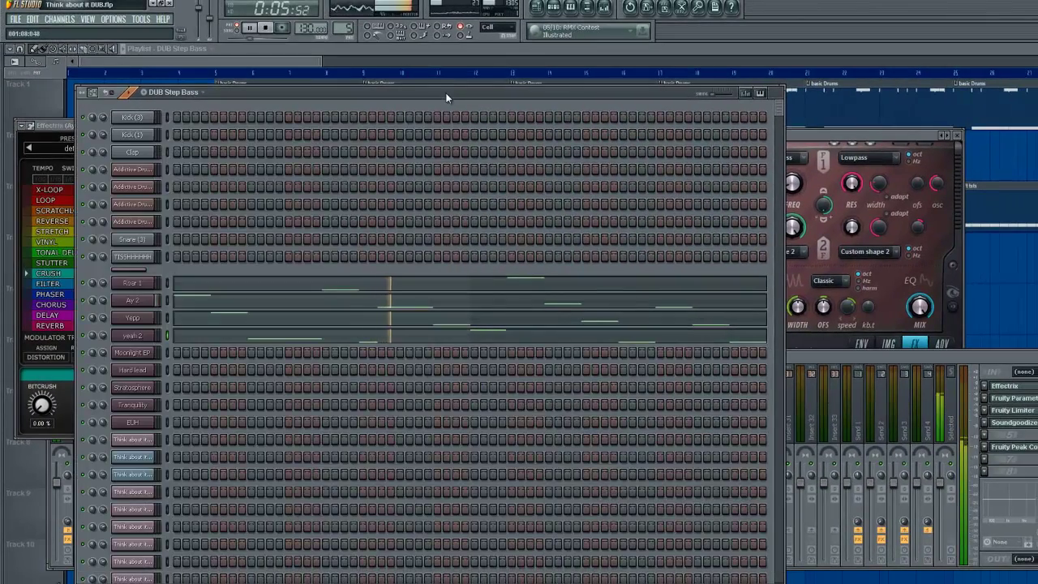
{"action": "left_click", "coordinate": [65, 125]}
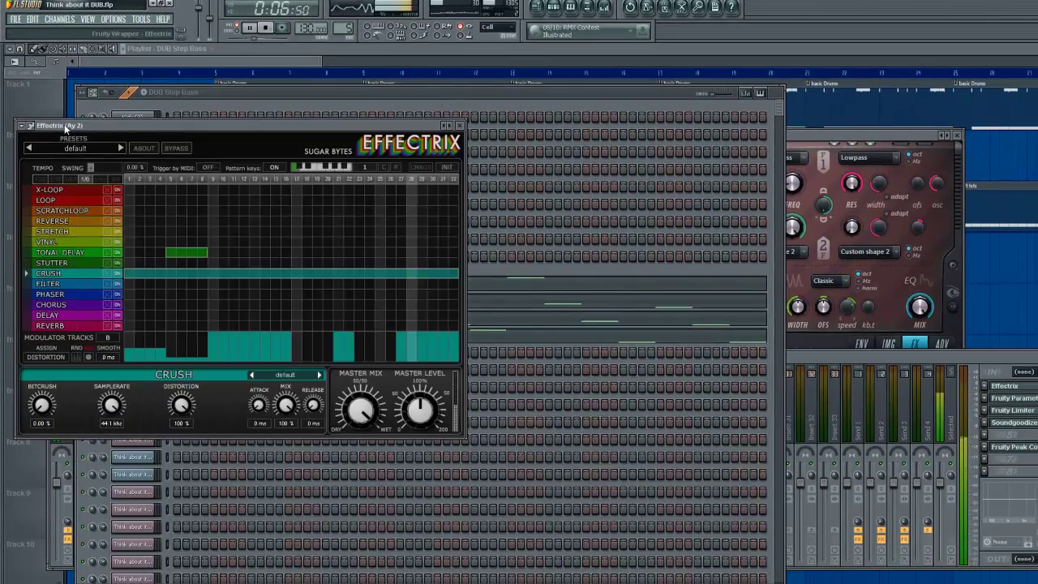
{"action": "left_click", "coordinate": [461, 126]}
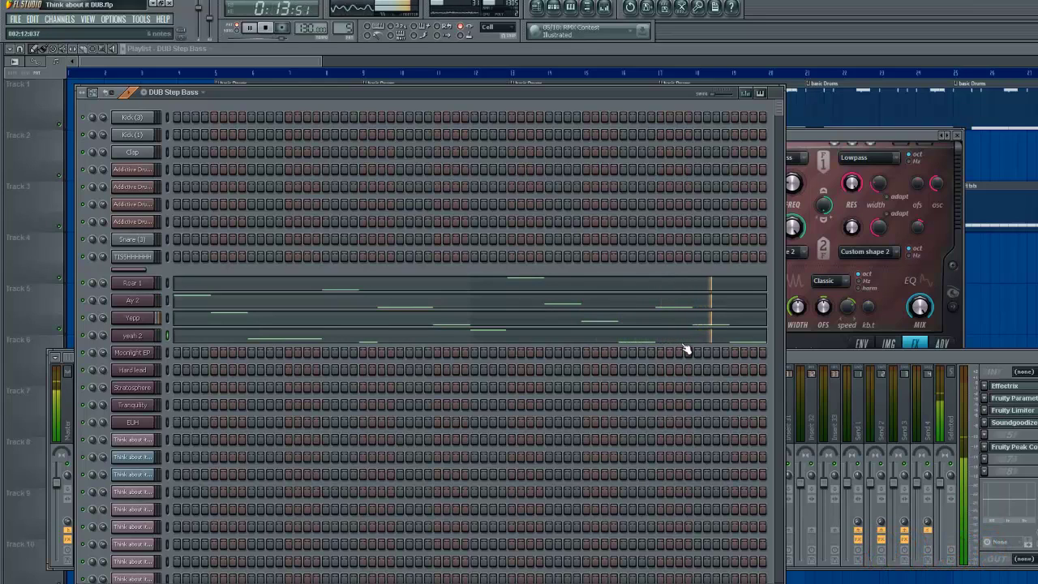
{"action": "key", "text": "space"}
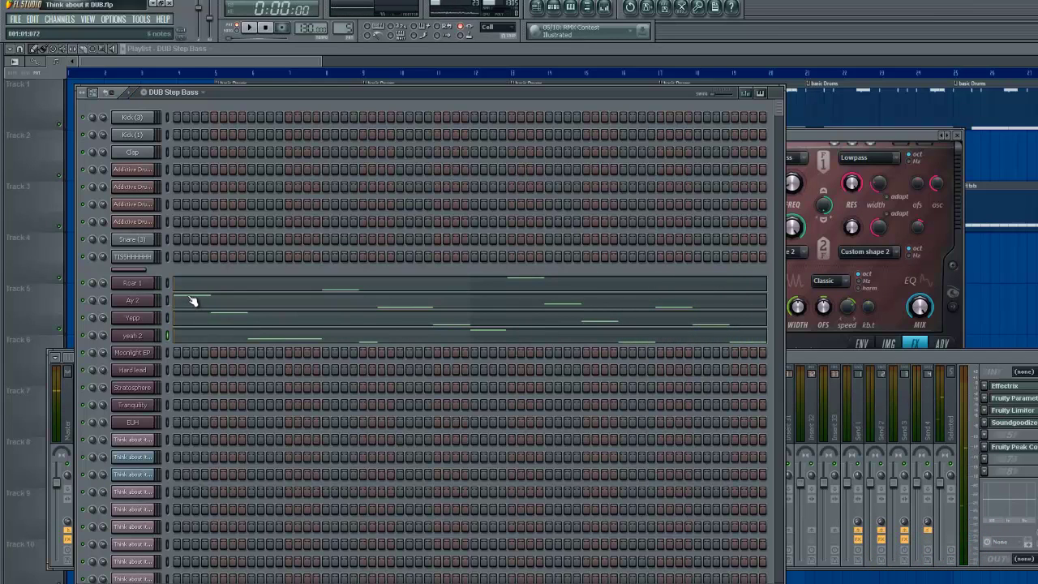
Step: Open the Simple bass synth from the zipped channel above Roar 1 and unzip that channel to full height
{"action": "left_click", "coordinate": [141, 283]}
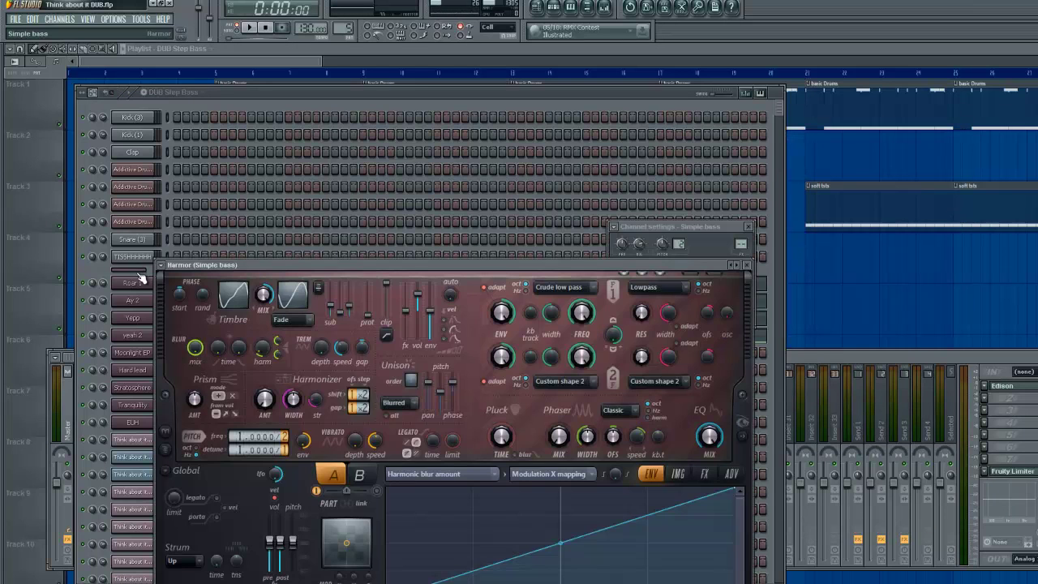
{"action": "left_click", "coordinate": [138, 275]}
{"action": "left_click", "coordinate": [139, 276]}
{"action": "left_click", "coordinate": [138, 276]}
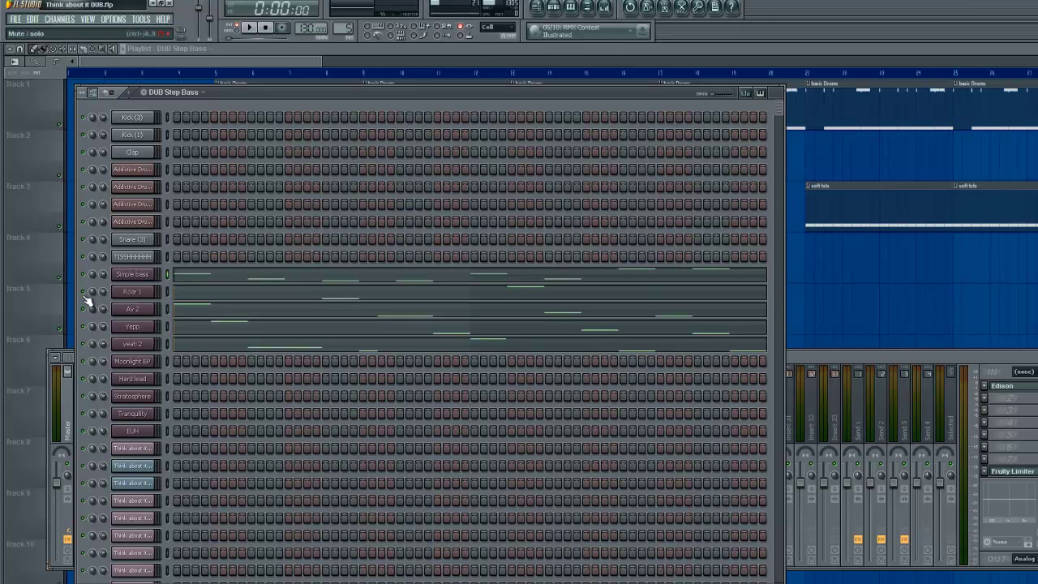
Step: Play the pattern while examining all of Simple bass's notes in its piano roll, and close the piano roll
{"action": "left_click", "coordinate": [169, 275]}
{"action": "key", "text": "space"}
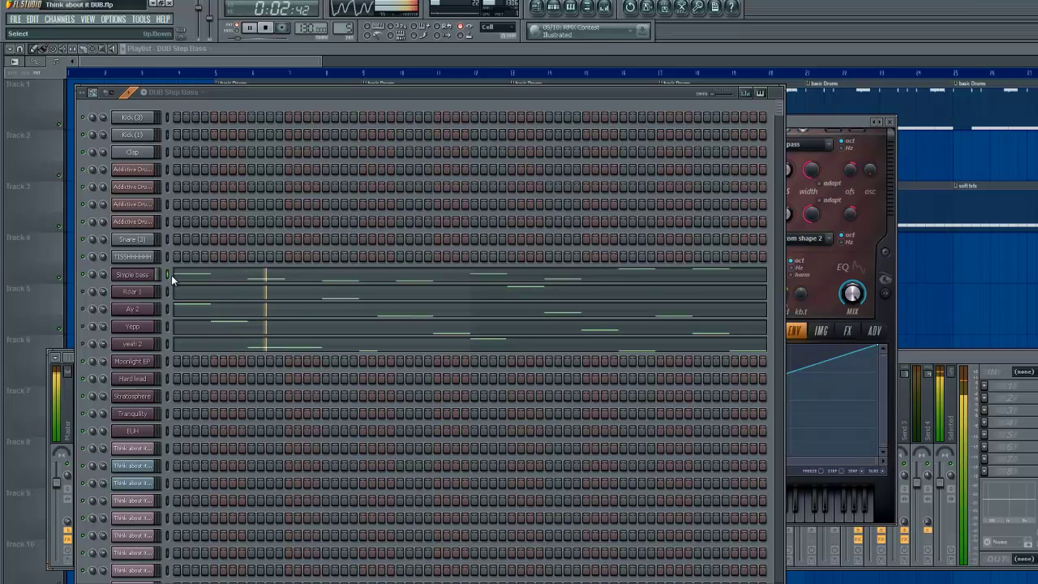
{"action": "left_click", "coordinate": [172, 276]}
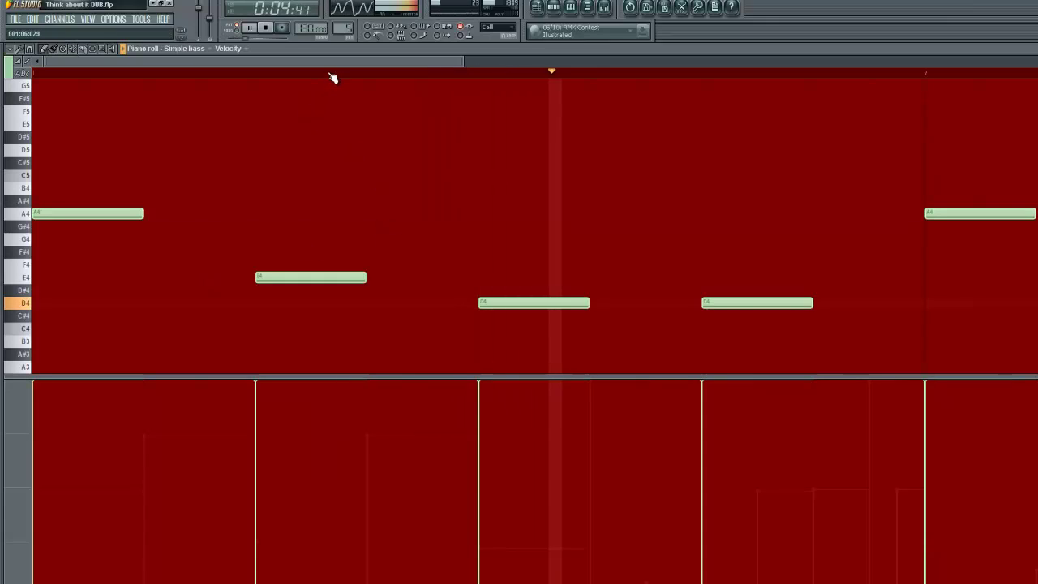
{"action": "left_click_drag", "start_coordinate": [336, 63], "coordinate": [625, 169]}
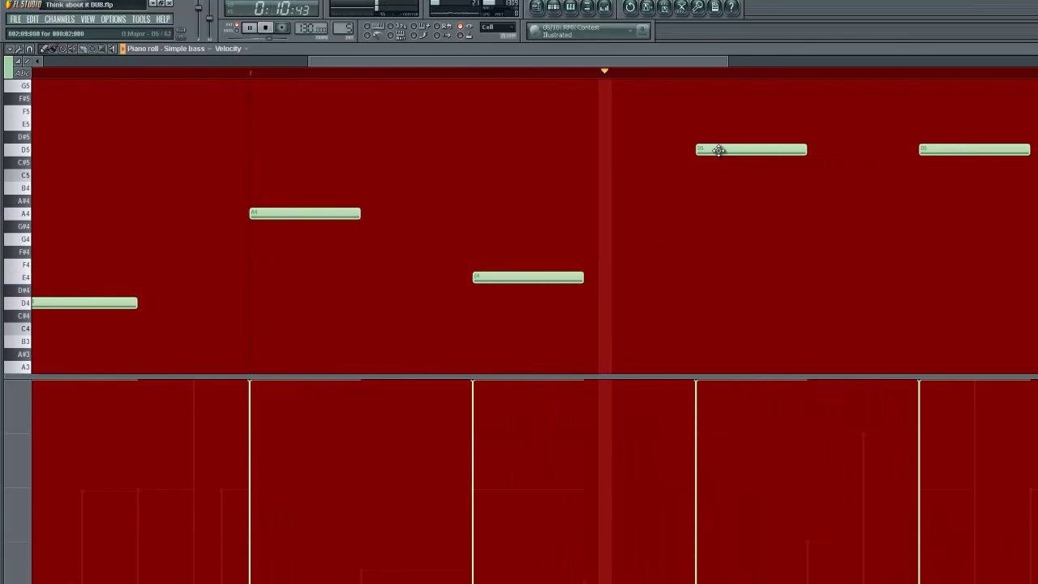
{"action": "left_click_drag", "start_coordinate": [690, 62], "coordinate": [422, 79]}
{"action": "key", "text": "space"}
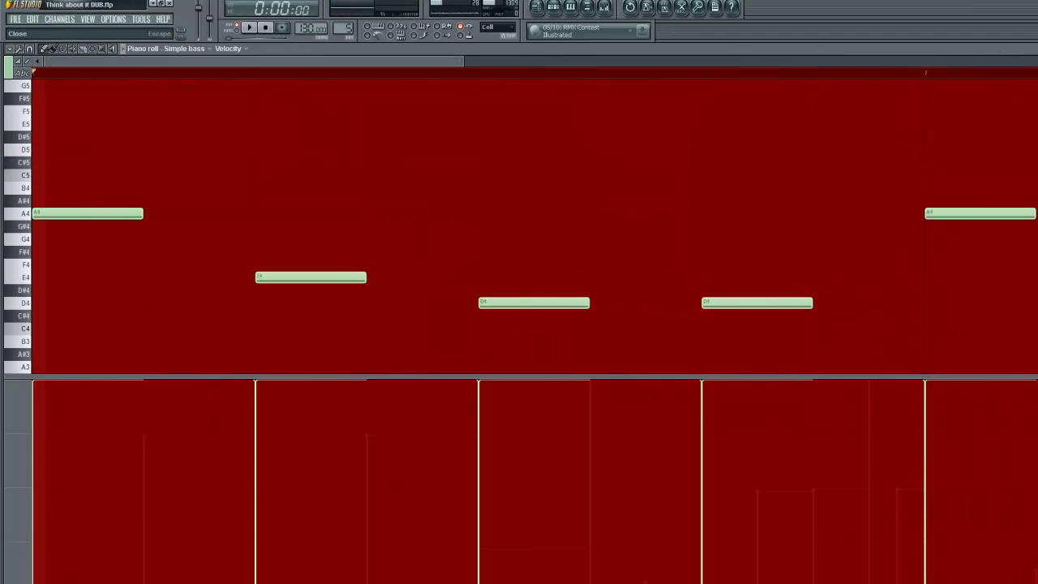
{"action": "left_click", "coordinate": [1037, 49]}
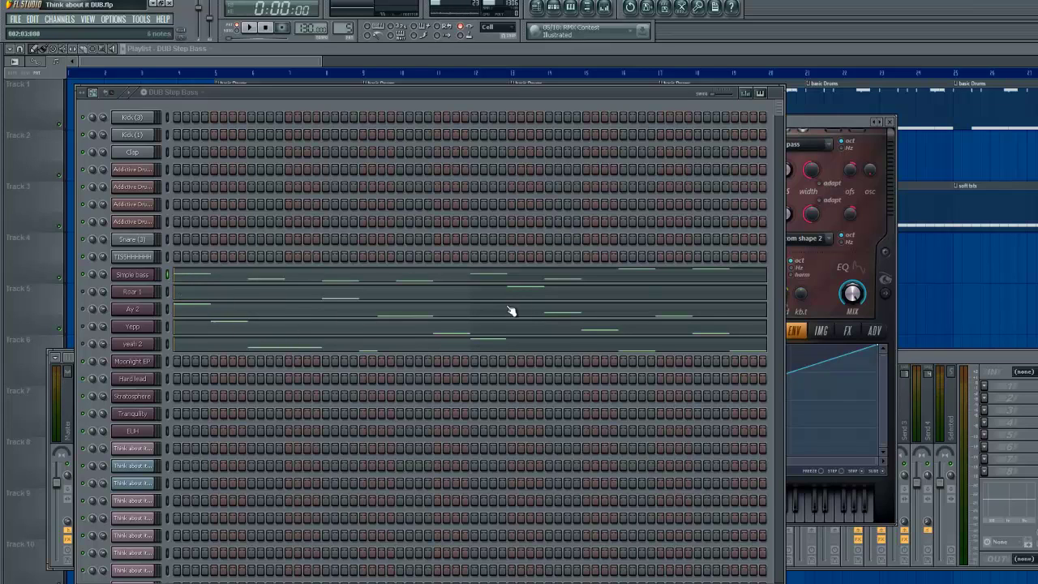
Step: Check Ay 2's notes in the piano roll and audition the DUB Step Bass pattern from the channel rack
{"action": "left_click", "coordinate": [167, 293]}
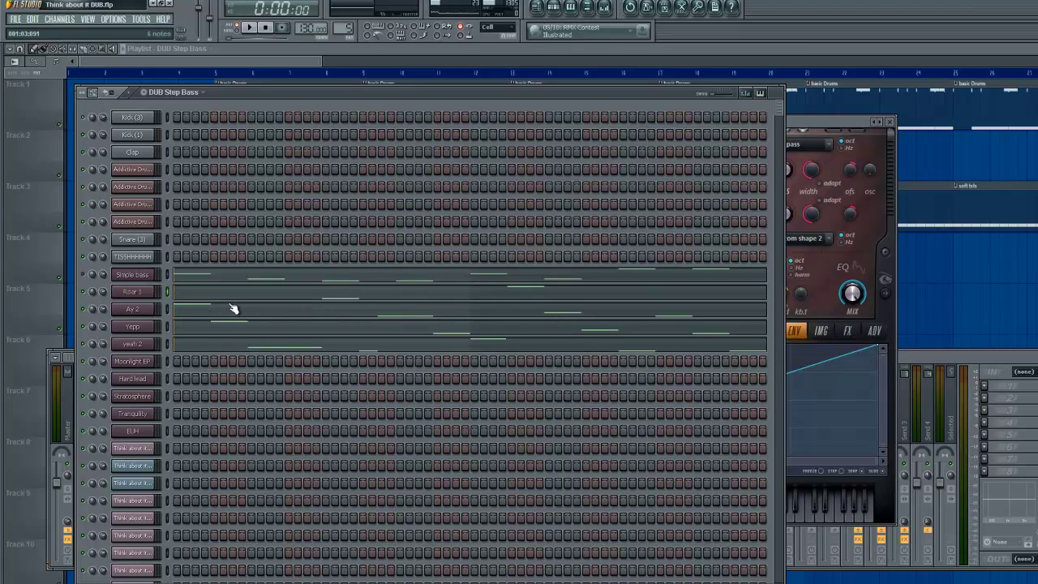
{"action": "left_click", "coordinate": [199, 314]}
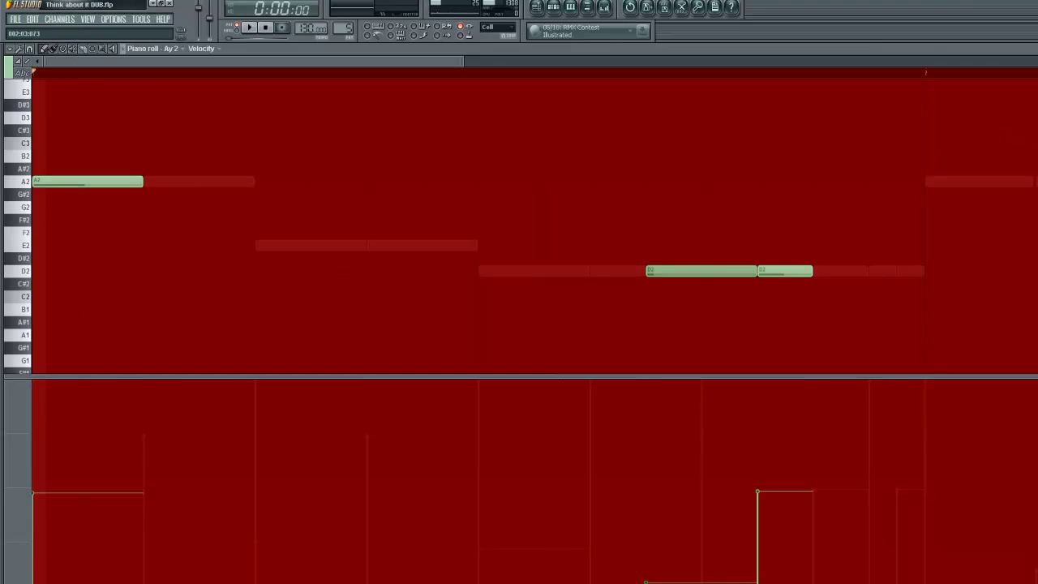
{"action": "key", "text": "Escape"}
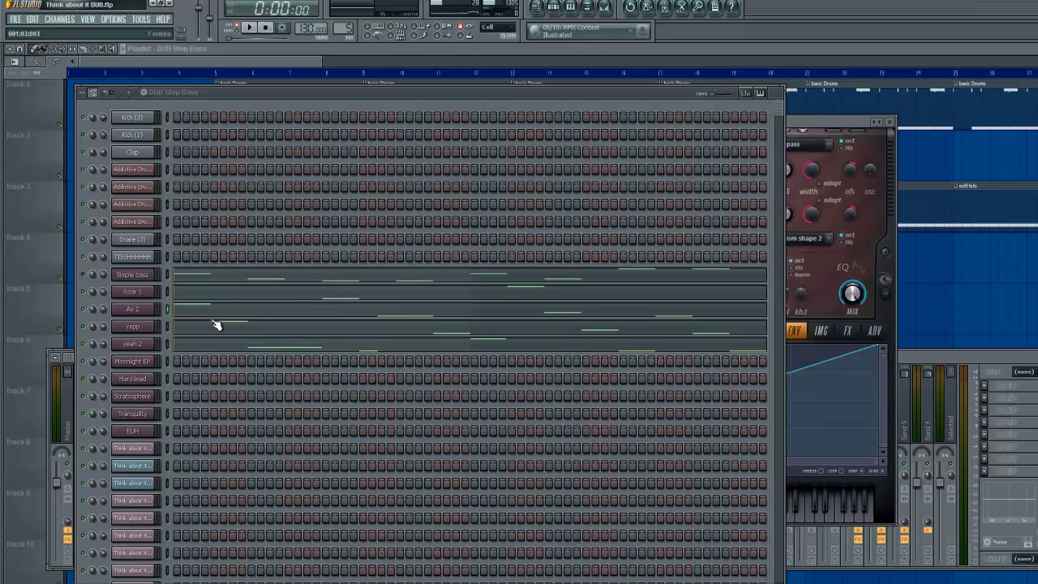
{"action": "key", "text": "space"}
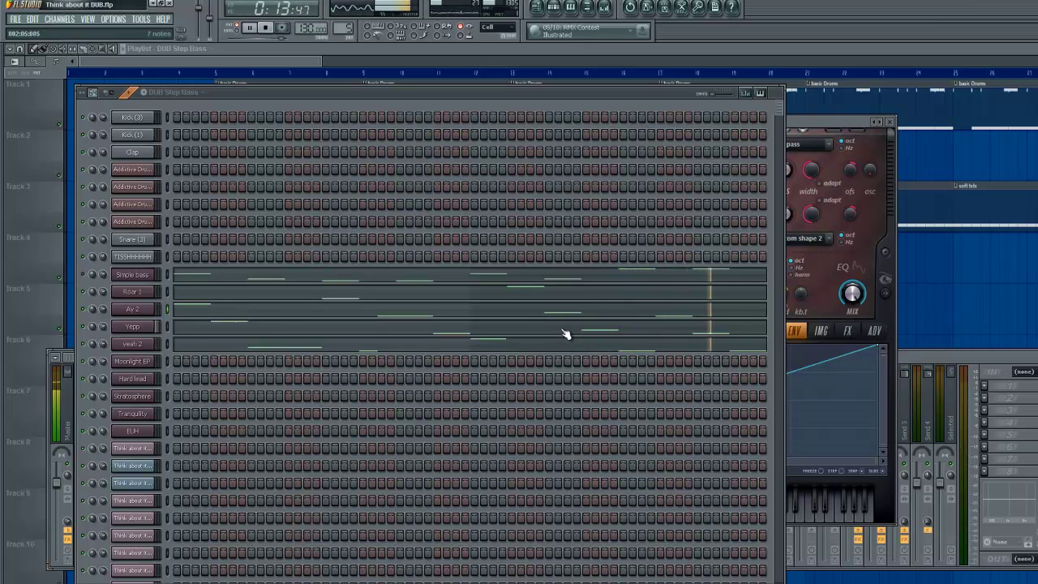
{"action": "key", "text": "space"}
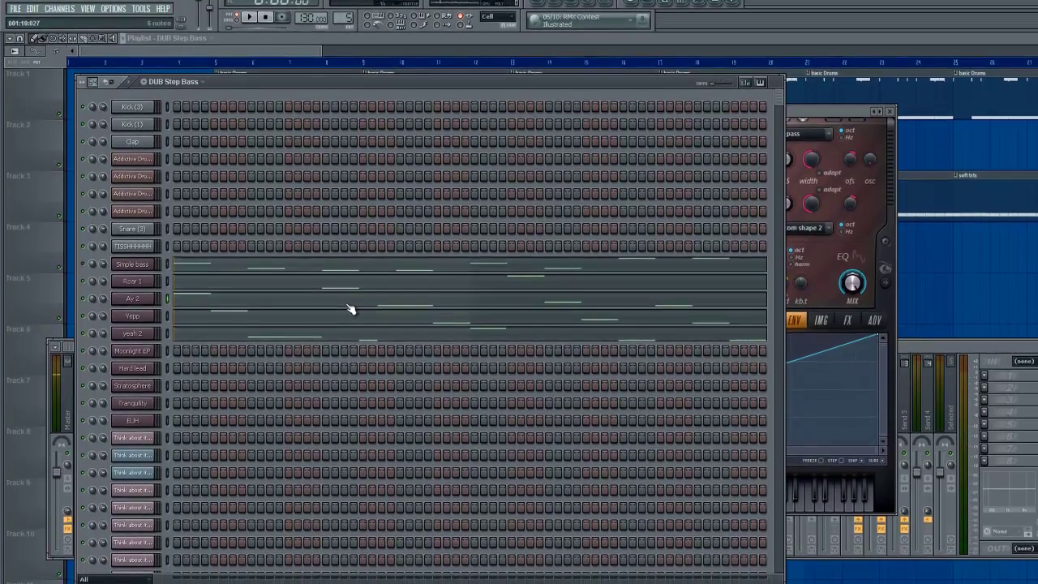
Step: Lower the velocity of Ay 2's first A2 note to about 26% in the piano roll and audition the difference
{"action": "left_click", "coordinate": [350, 315]}
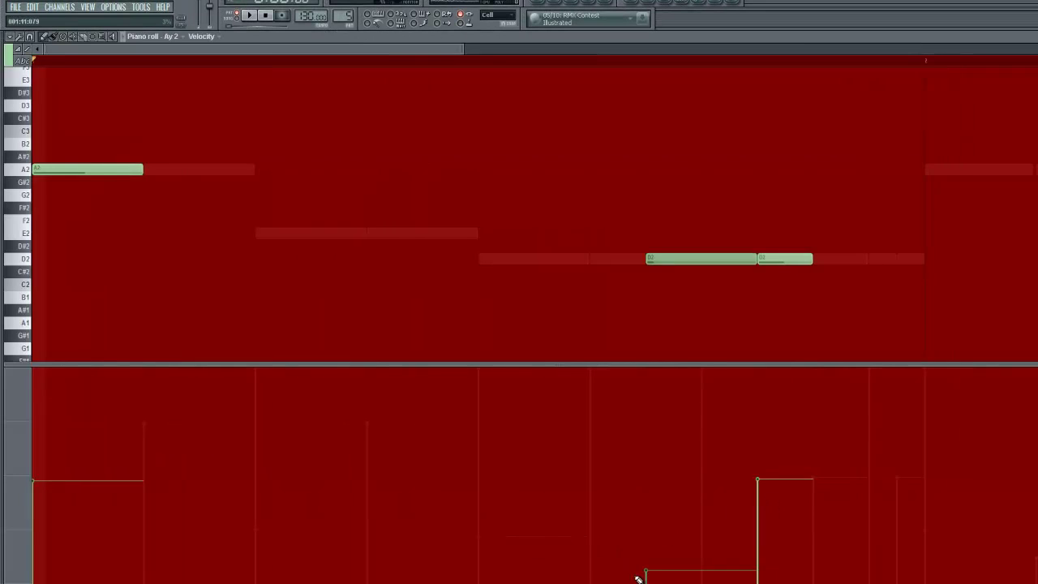
{"action": "key", "text": "space"}
{"action": "key", "text": "space"}
{"action": "left_click_drag", "start_coordinate": [42, 484], "coordinate": [47, 526]}
{"action": "key", "text": "space"}
{"action": "key", "text": "space"}
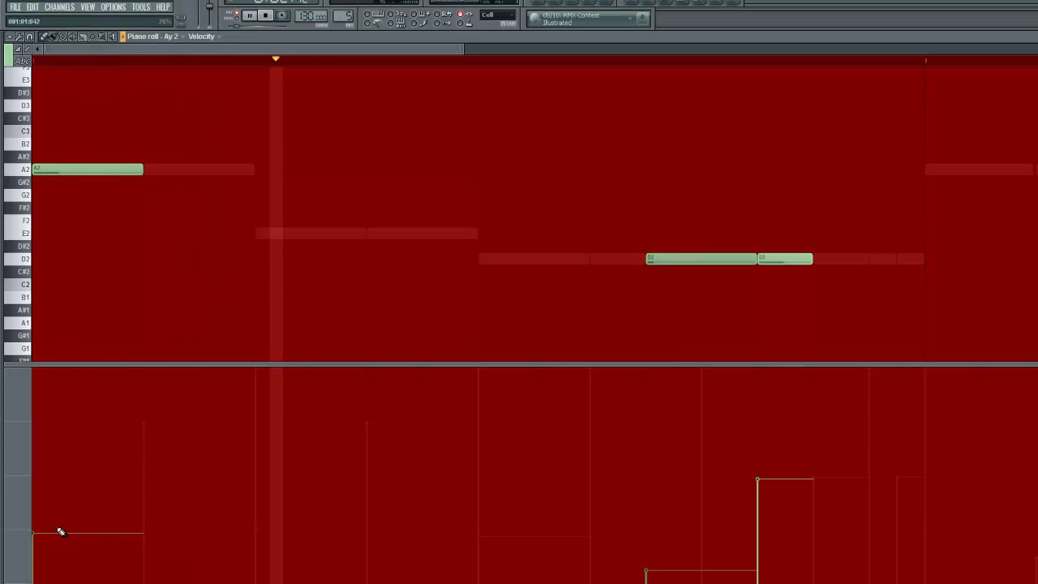
{"action": "key", "text": "space"}
Step: Set the velocity of Ay 2's first note to 40%, close the piano roll and replay the DUB Step Bass pattern
{"action": "left_click_drag", "start_coordinate": [74, 489], "coordinate": [49, 485]}
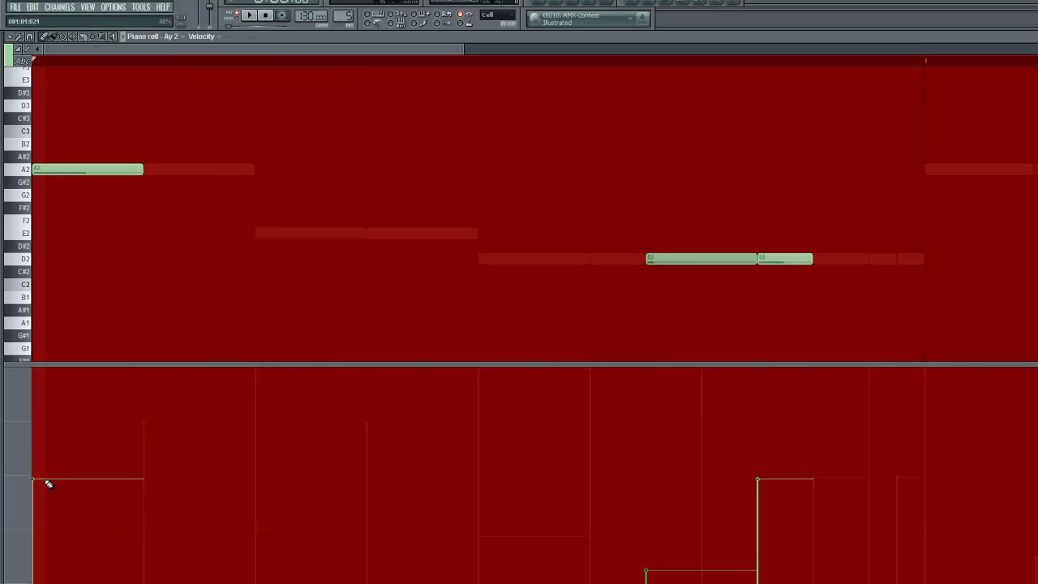
{"action": "key", "text": "Escape"}
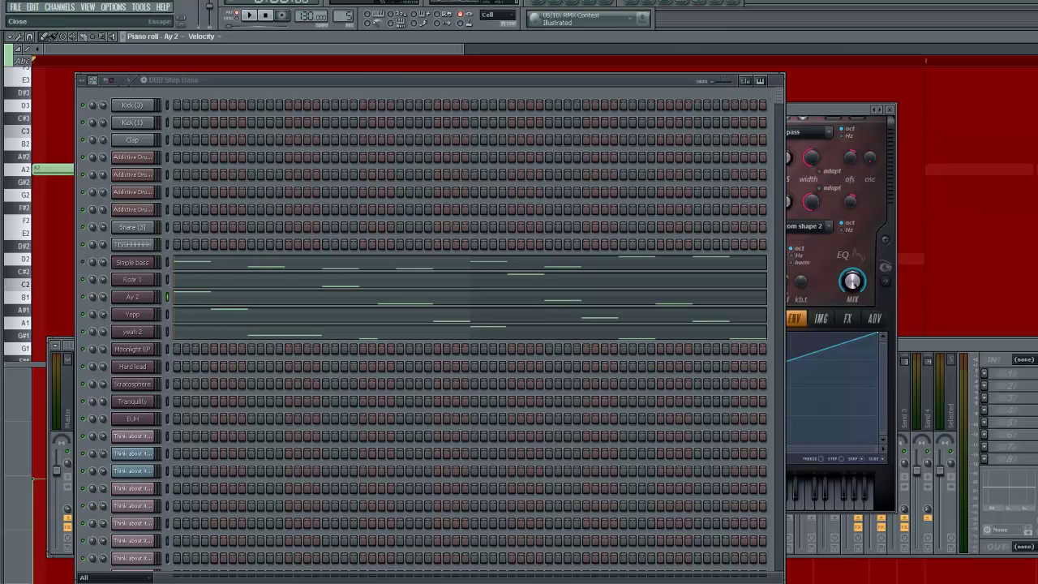
{"action": "left_click", "coordinate": [264, 87]}
{"action": "key", "text": "space"}
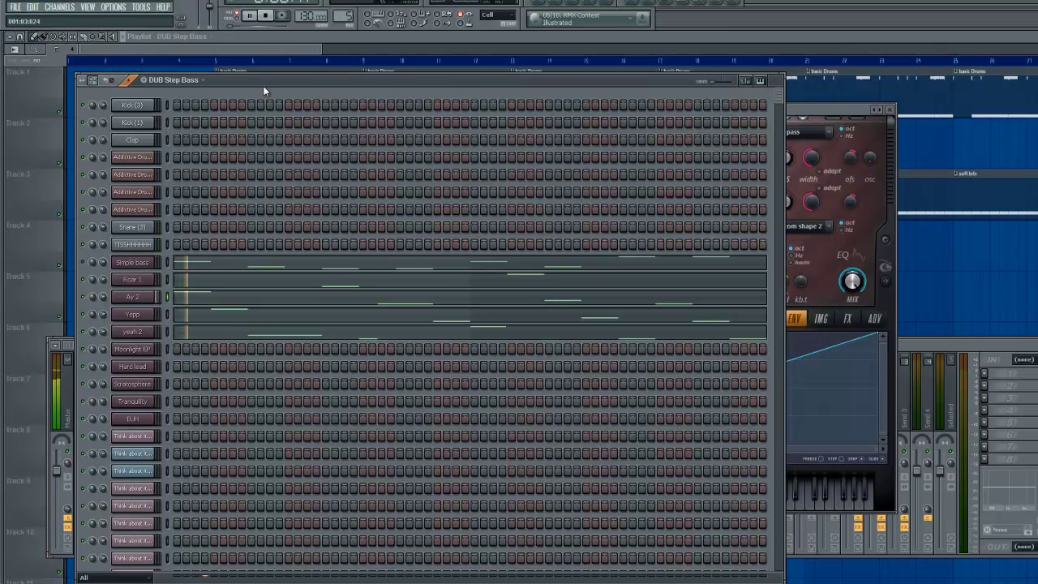
{"action": "key", "text": "space"}
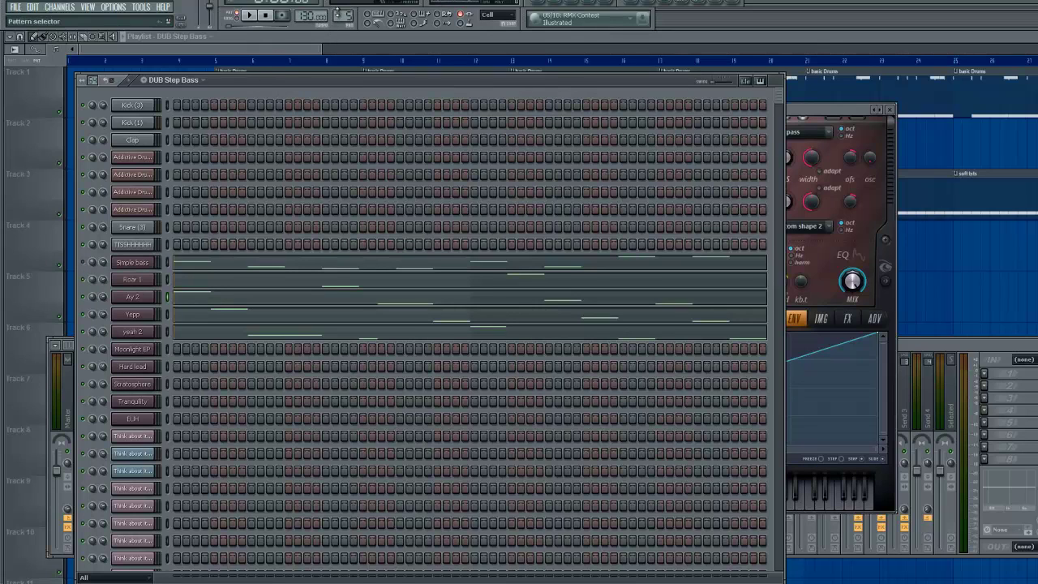
Step: Switch to the moonlight chords pattern and select its Moonlight EP channel
{"action": "scroll", "coordinate": [339, 18], "scroll_direction": "up", "scroll_amount": 1}
{"action": "left_click", "coordinate": [166, 349]}
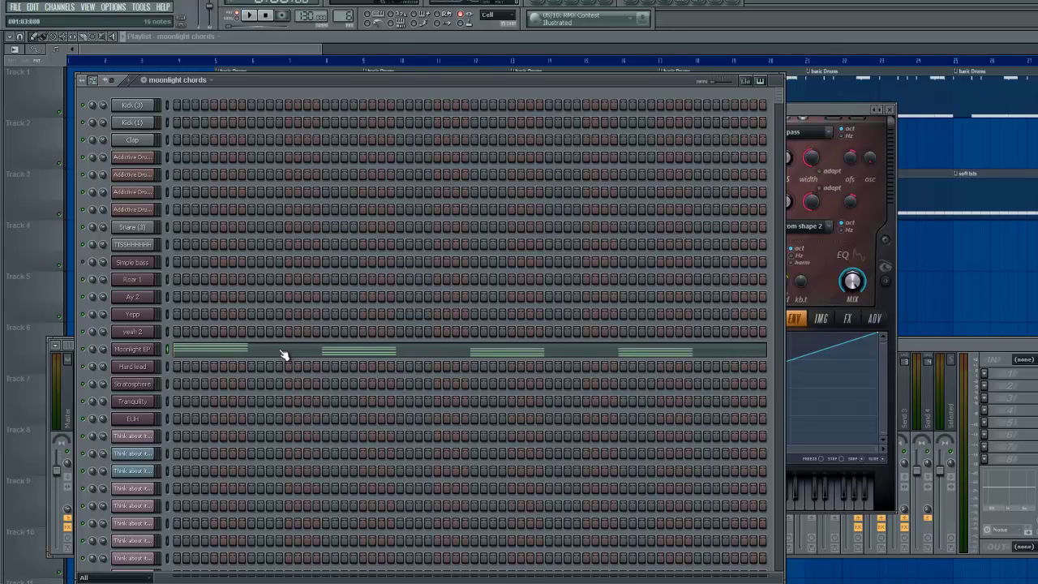
Step: Audition the moonlight chords pattern and find the Moonlight EP preset in its Harmor synth's preset list
{"action": "key", "text": "space"}
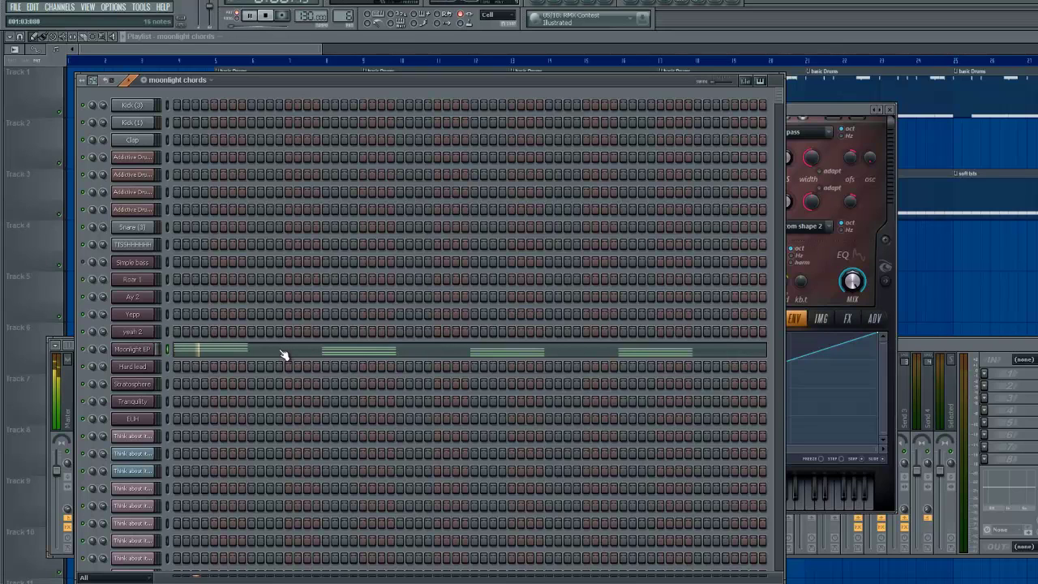
{"action": "left_click", "coordinate": [137, 351]}
{"action": "left_click_drag", "start_coordinate": [647, 276], "coordinate": [630, 107]}
{"action": "left_click", "coordinate": [994, 109]}
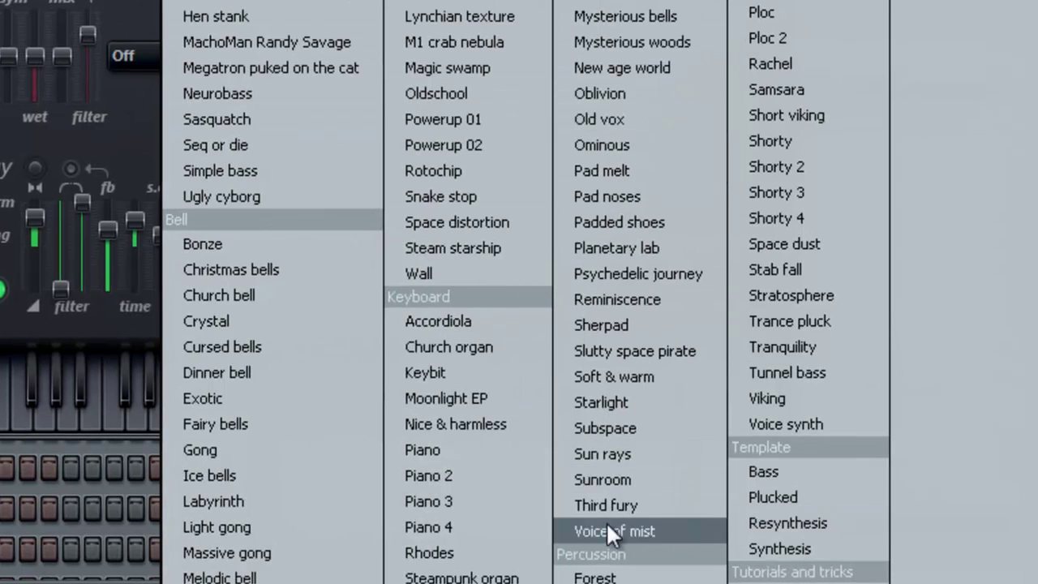
{"action": "left_click", "coordinate": [507, 410]}
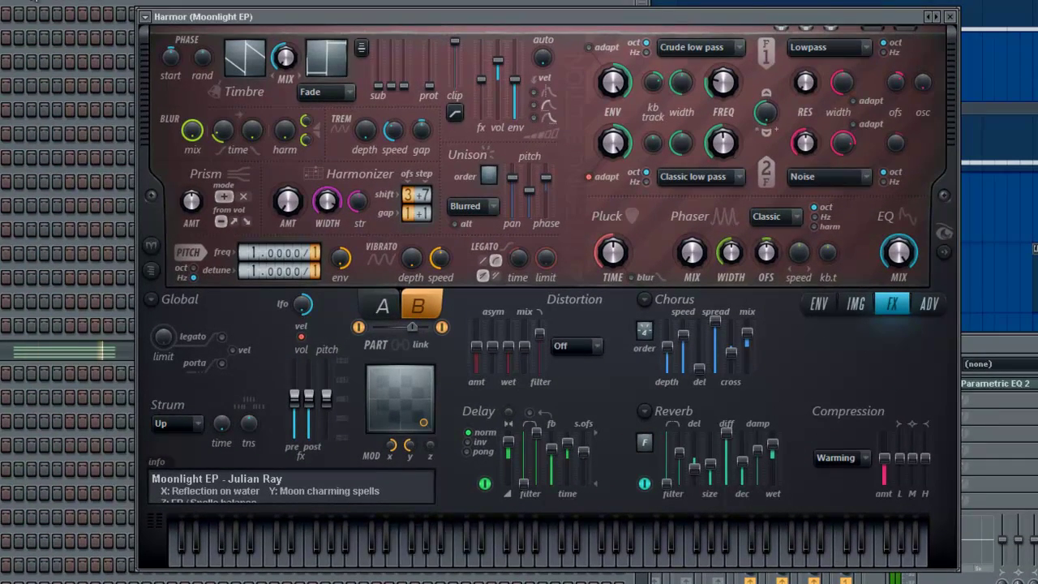
Step: Examine Moonlight EP's full chord progression in the piano roll, stop playback and return to the channel rack
{"action": "left_click", "coordinate": [109, 351]}
{"action": "left_click", "coordinate": [232, 357]}
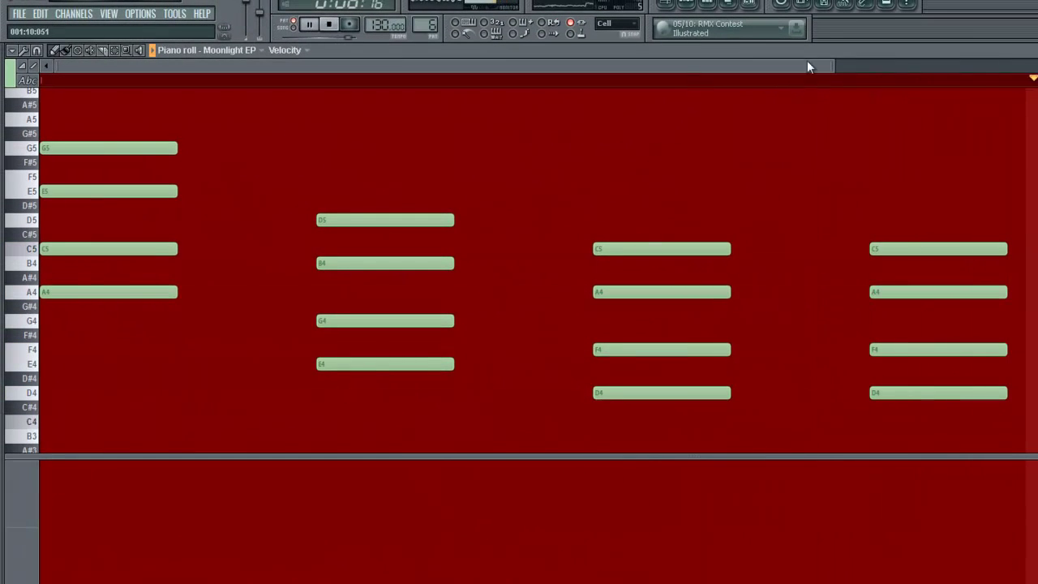
{"action": "left_click_drag", "start_coordinate": [836, 70], "coordinate": [643, 70]}
{"action": "key", "text": "space"}
{"action": "key", "text": "Escape"}
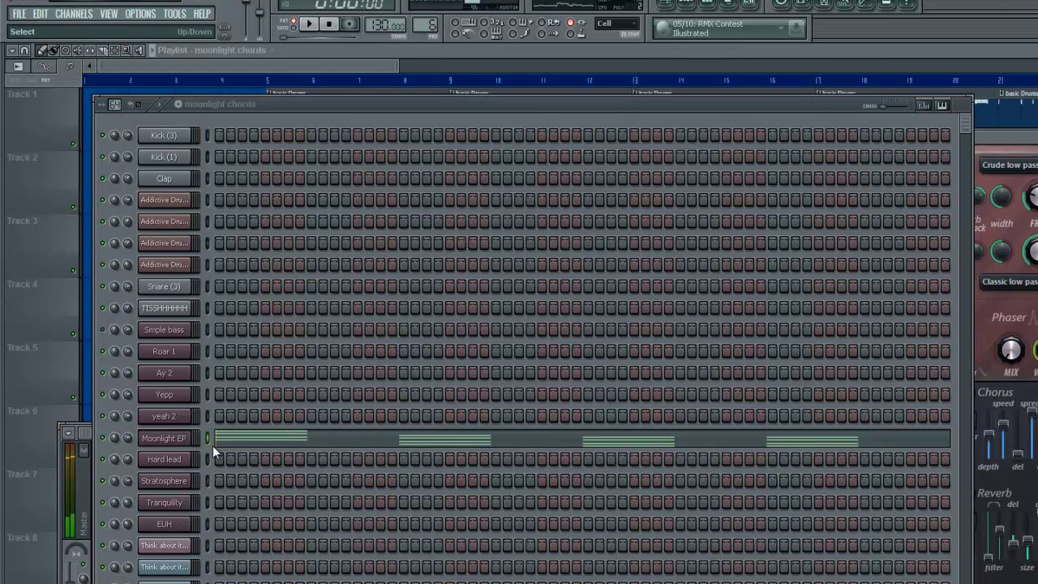
Step: Switch to the Arp pattern, audition its Tranquility channel and check the chord notes in the piano roll
{"action": "left_click_drag", "start_coordinate": [432, 25], "coordinate": [432, 18]}
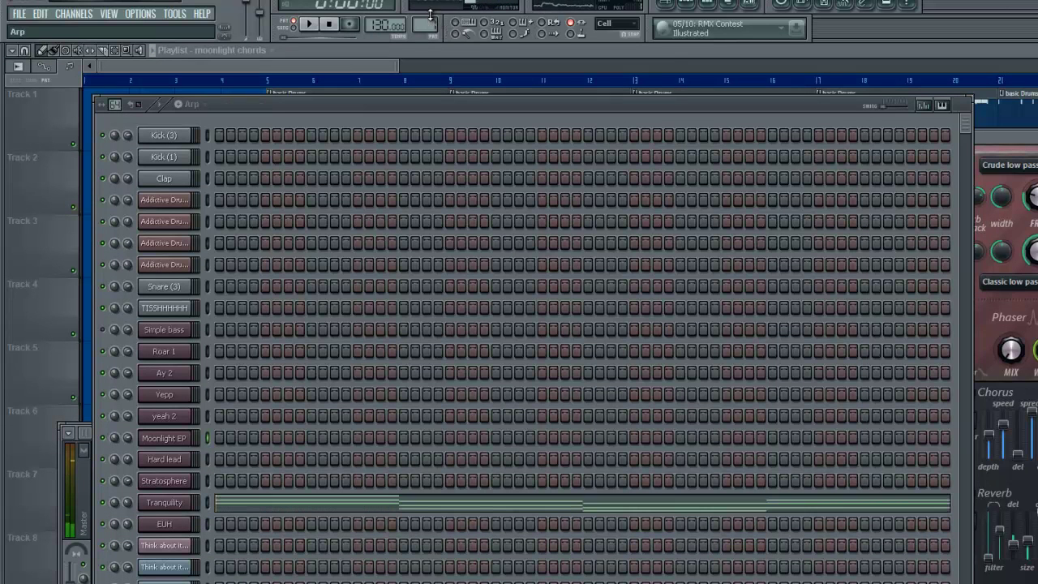
{"action": "left_click", "coordinate": [209, 503]}
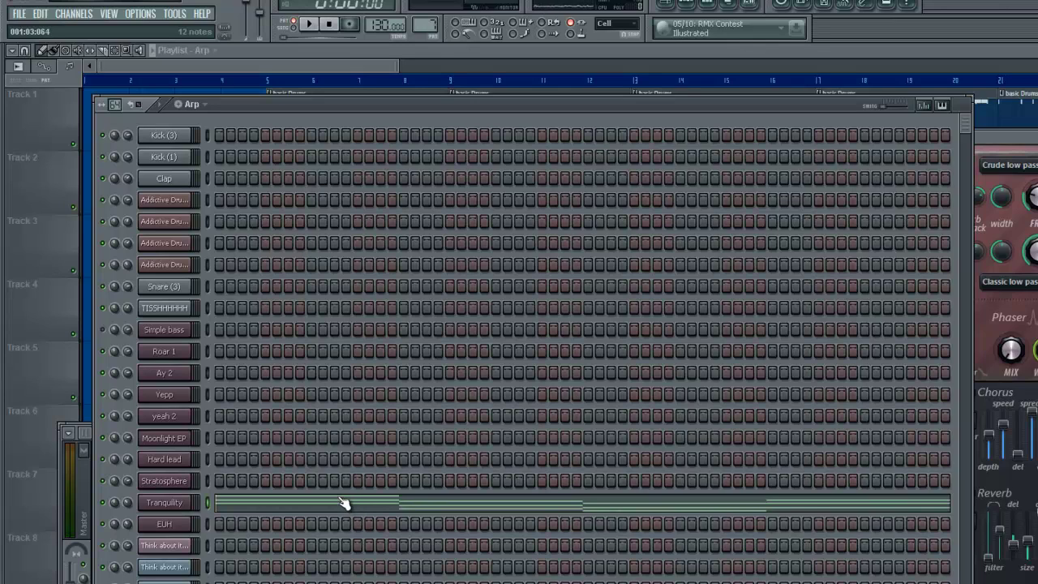
{"action": "key", "text": "space"}
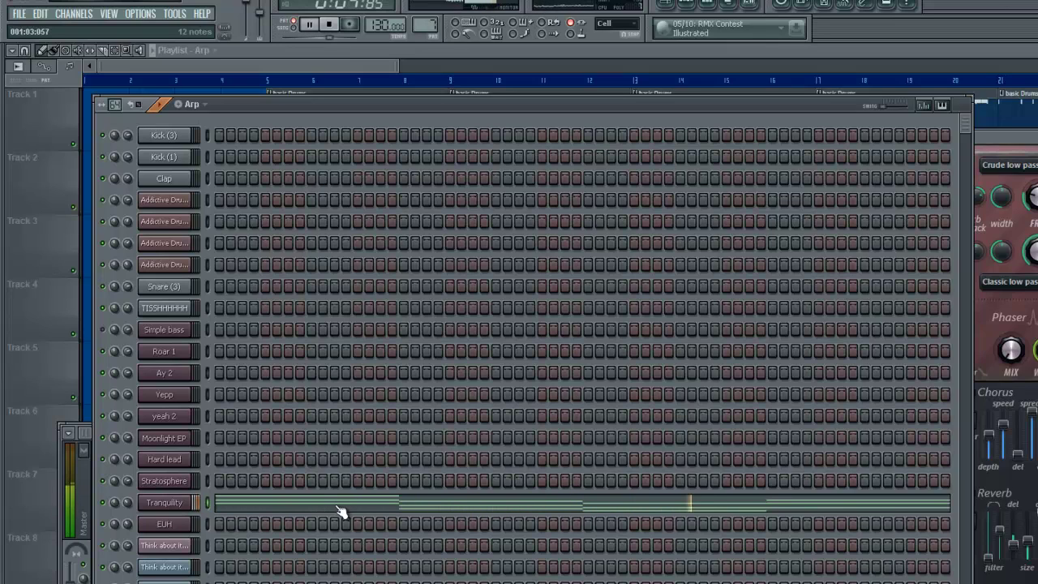
{"action": "key", "text": "space"}
{"action": "left_click", "coordinate": [340, 513]}
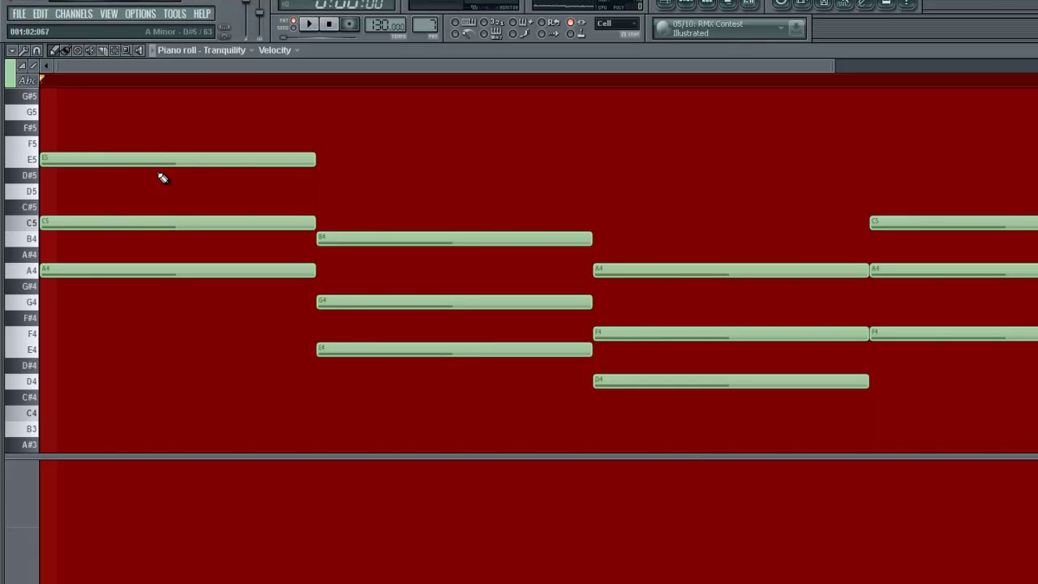
{"action": "scroll", "coordinate": [204, 126], "scroll_direction": "up", "scroll_amount": 3}
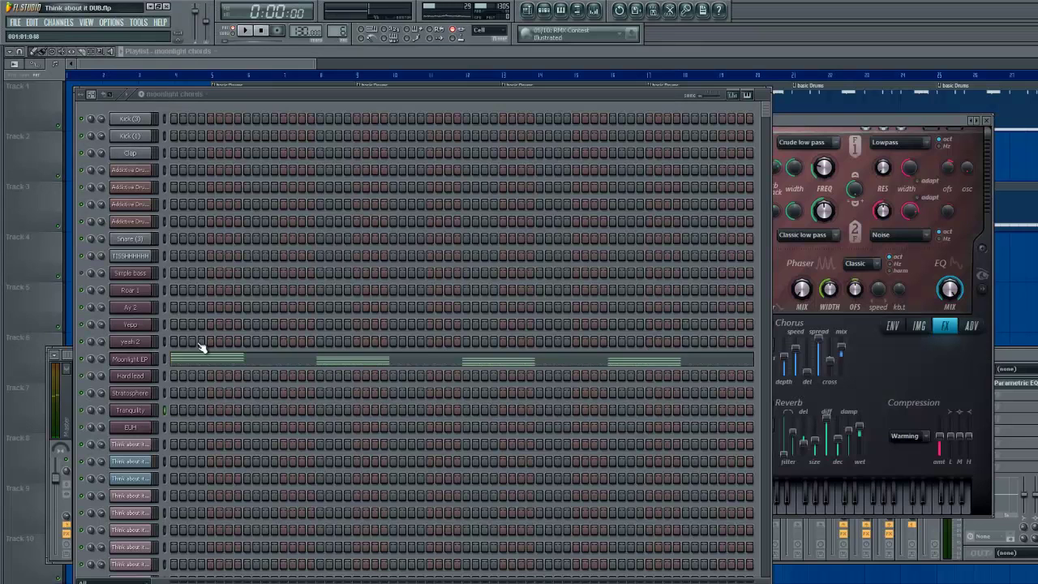
Step: Copy the Moonlight EP chords into the Arp pattern and play them together with Tranquility, viewing Tranquility's piano roll
{"action": "left_click", "coordinate": [164, 361]}
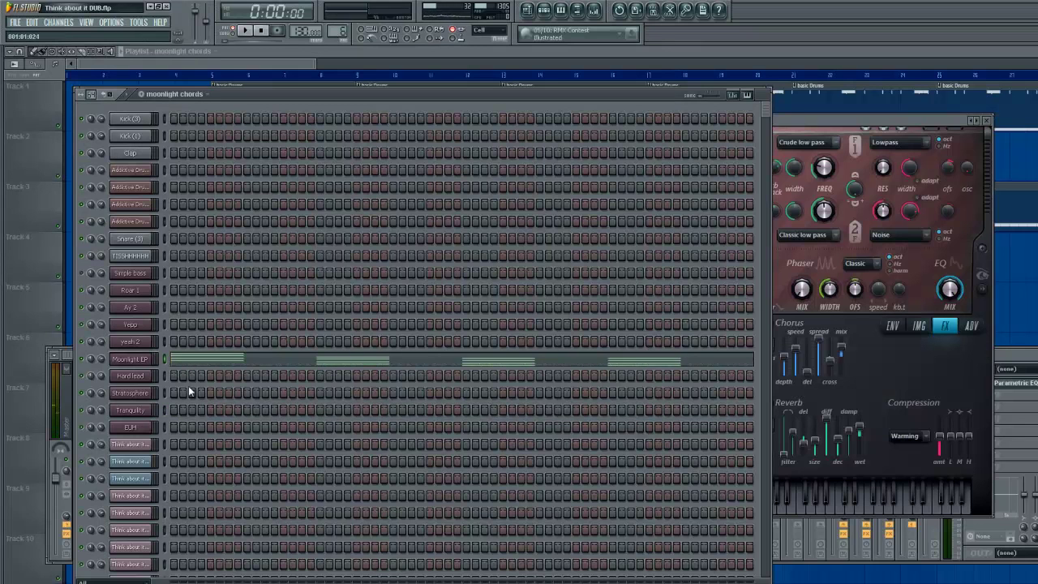
{"action": "left_click_drag", "start_coordinate": [341, 35], "coordinate": [342, 30]}
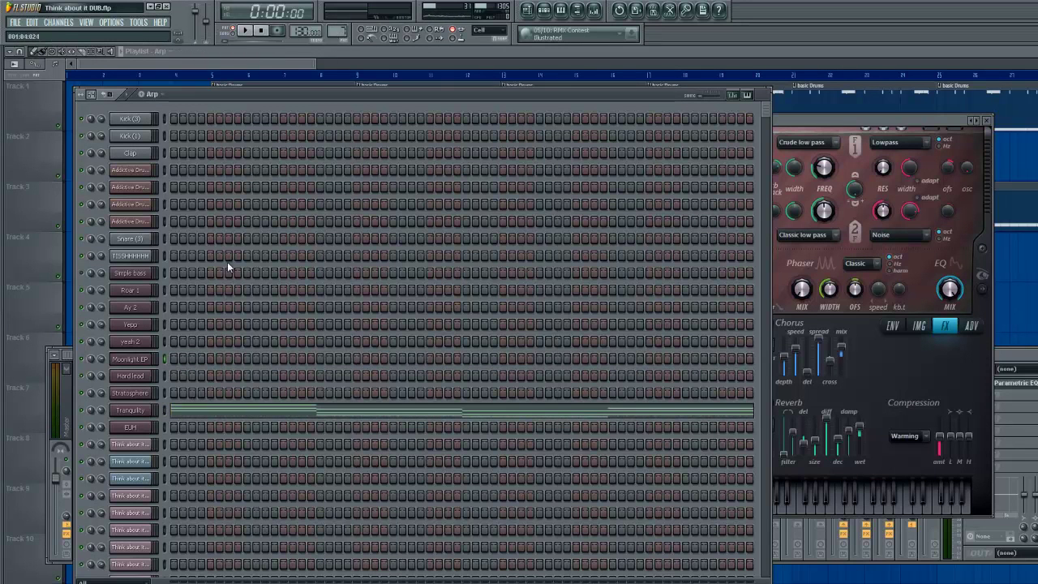
{"action": "key", "text": "ctrl+v"}
{"action": "key", "text": "space"}
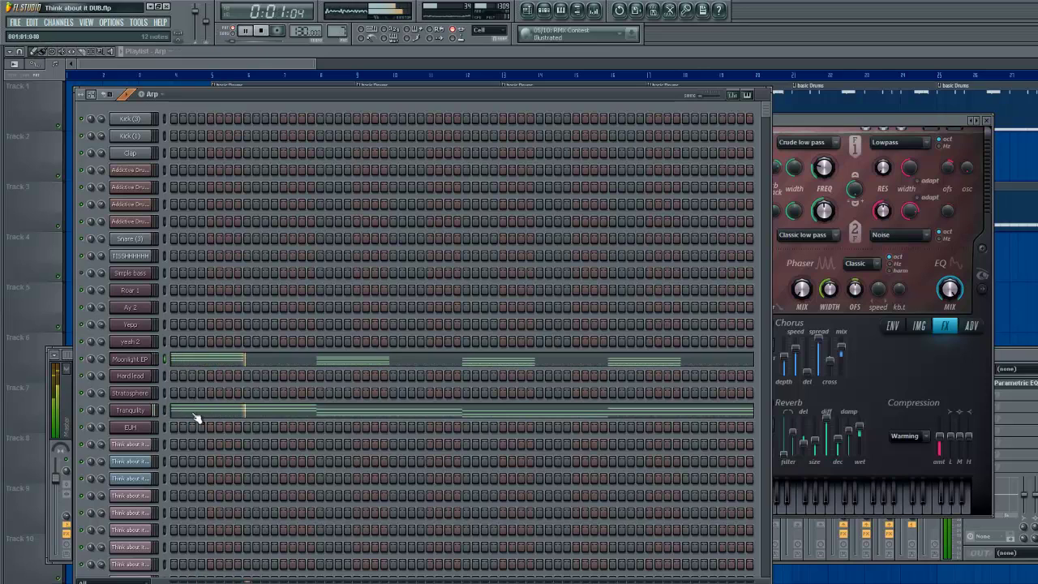
{"action": "left_click", "coordinate": [387, 418]}
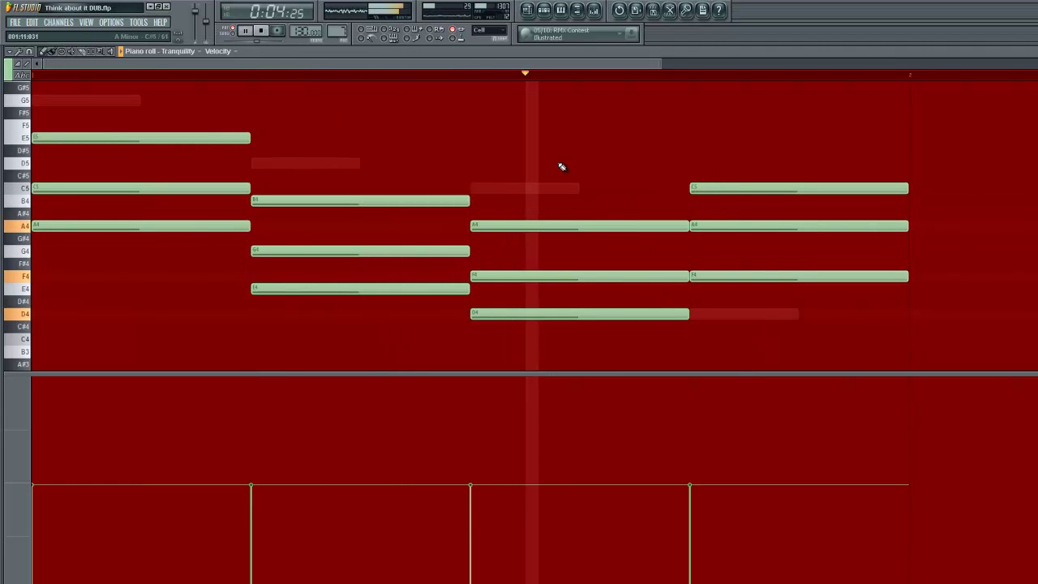
Step: Try extra C5 and D4 notes over the ghost notes in Tranquility, delete them and clear the pasted Moonlight EP chords
{"action": "key", "text": "space"}
{"action": "mouse_move", "coordinate": [489, 190]}
{"action": "left_mouse_down"}
{"action": "mouse_move", "coordinate": [475, 187]}
{"action": "mouse_move", "coordinate": [488, 187]}
{"action": "left_mouse_up"}
{"action": "left_click_drag", "start_coordinate": [705, 314], "coordinate": [683, 314]}
{"action": "right_click", "coordinate": [630, 188]}
{"action": "right_click", "coordinate": [743, 318]}
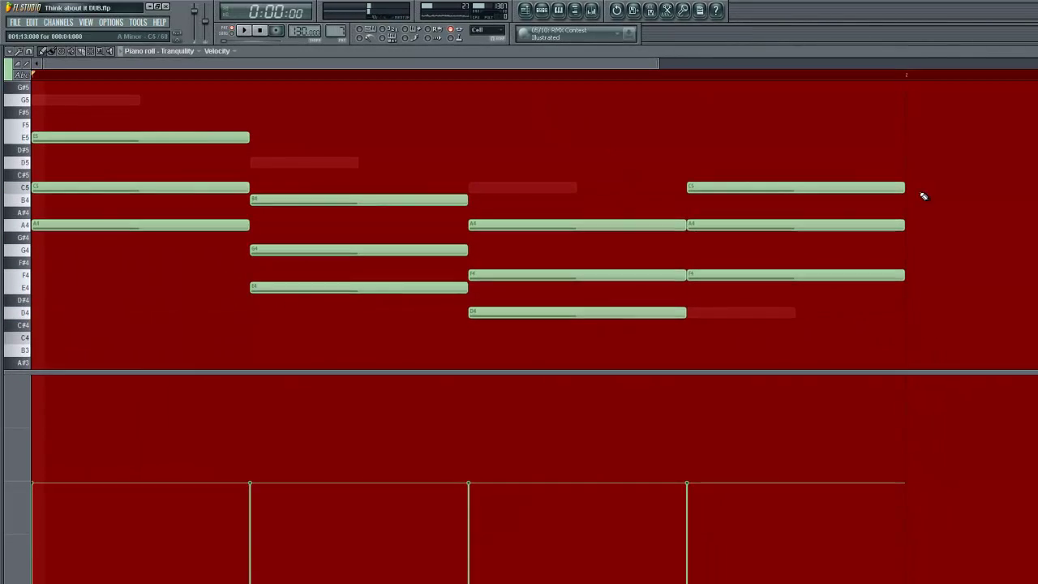
{"action": "left_click", "coordinate": [1034, 51]}
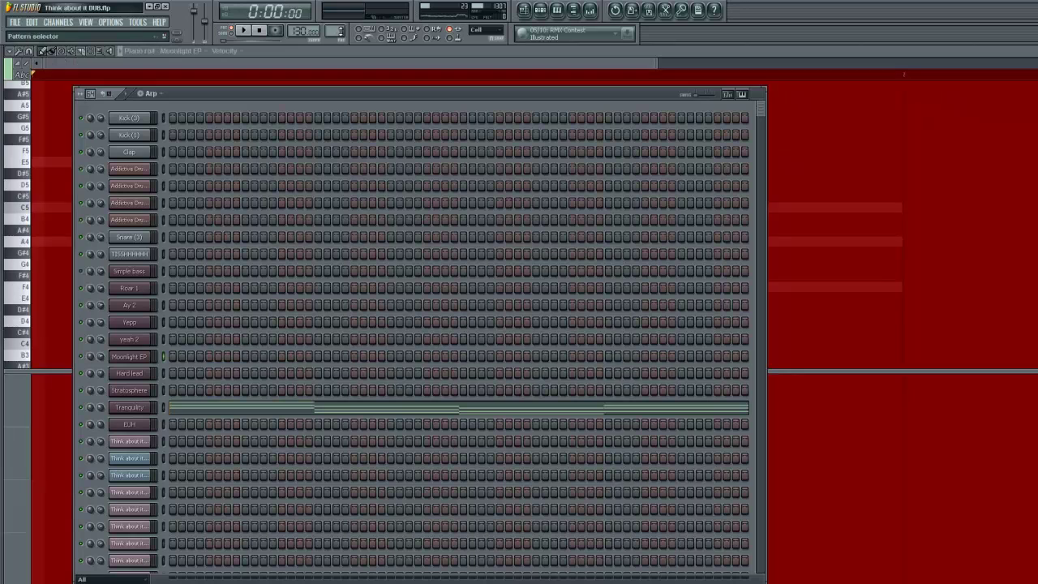
Step: Switch to the Lead pattern and audition its Hard lead melody
{"action": "left_click_drag", "start_coordinate": [339, 32], "coordinate": [339, 25]}
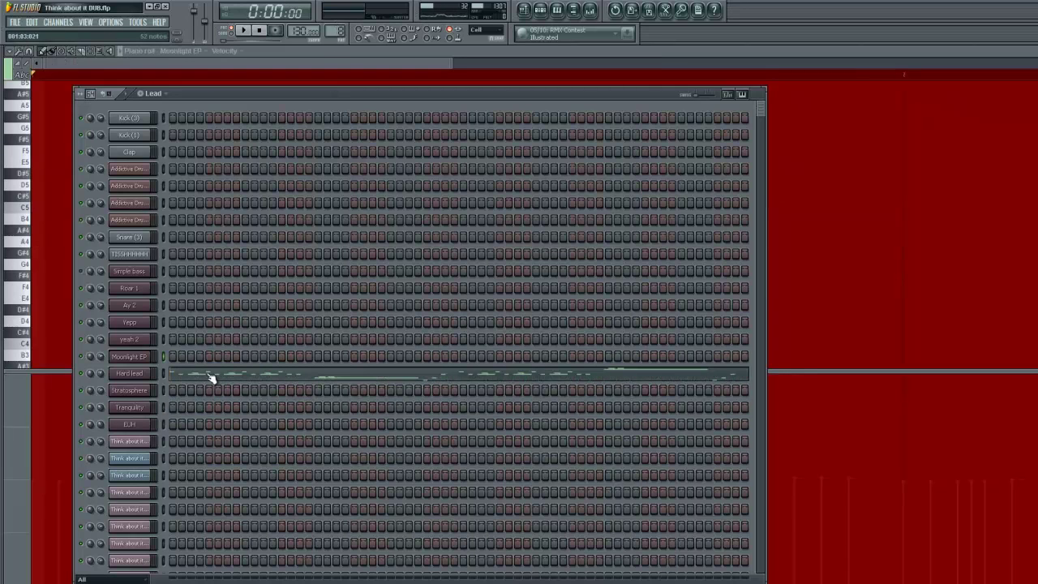
{"action": "key", "text": "space"}
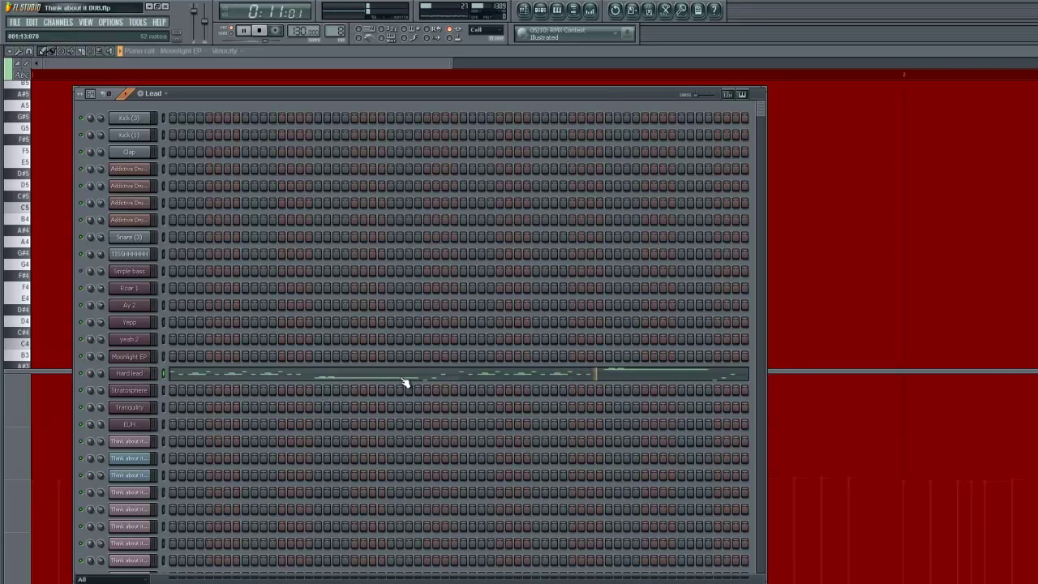
{"action": "key", "text": "space"}
Step: Inspect the Hard lead channel's Harmor settings, look through the synth's preset list and close the synth
{"action": "left_click", "coordinate": [138, 373]}
{"action": "left_click_drag", "start_coordinate": [572, 212], "coordinate": [592, 194]}
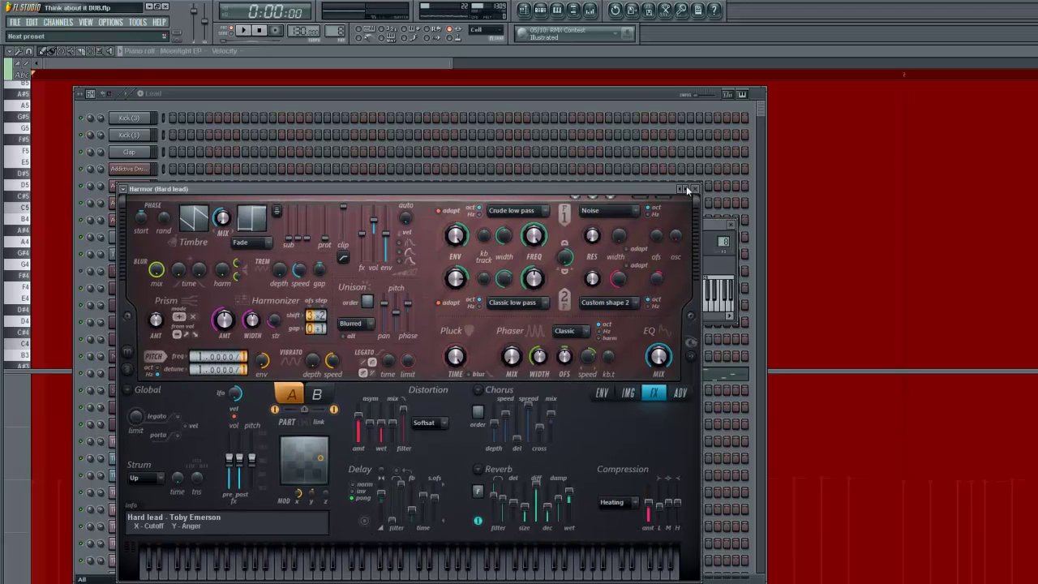
{"action": "left_click", "coordinate": [696, 195]}
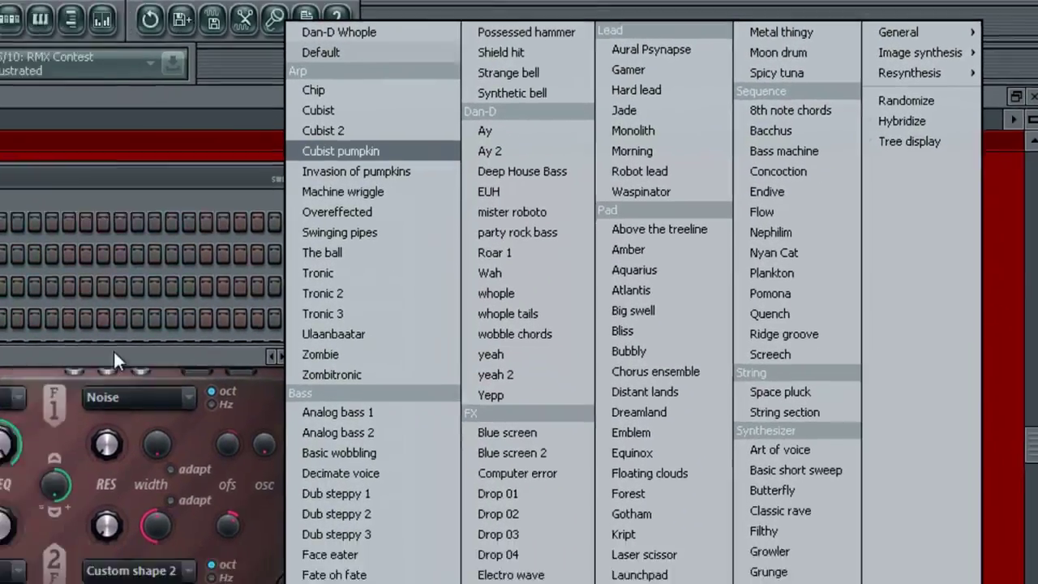
{"action": "left_click", "coordinate": [37, 386]}
{"action": "left_click", "coordinate": [501, 122]}
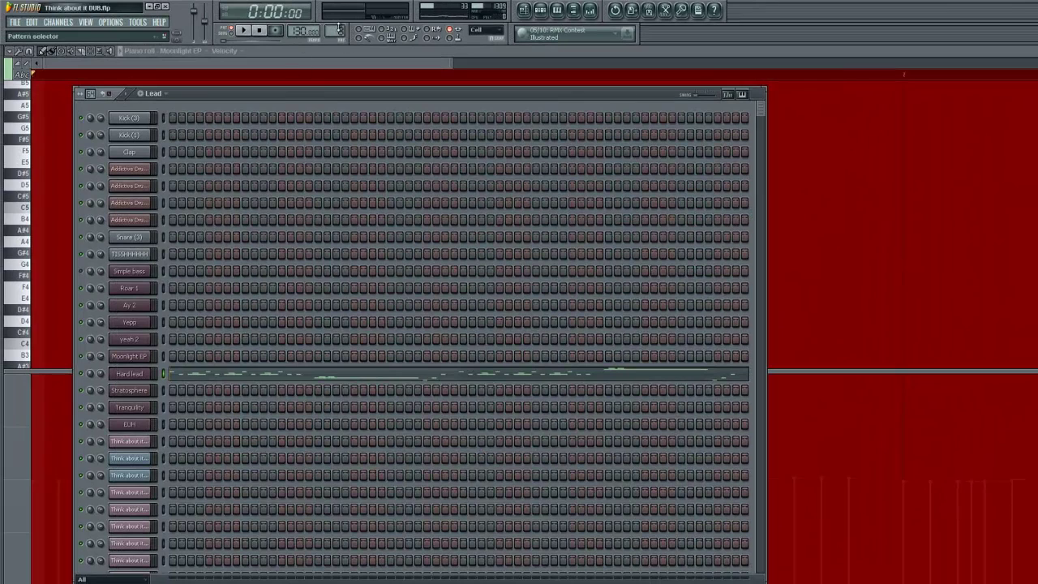
Step: Switch to the piano pattern and examine Stratosphere's notes and short slide notes up close in the piano roll
{"action": "left_click_drag", "start_coordinate": [338, 23], "coordinate": [338, 20]}
{"action": "left_click", "coordinate": [185, 388]}
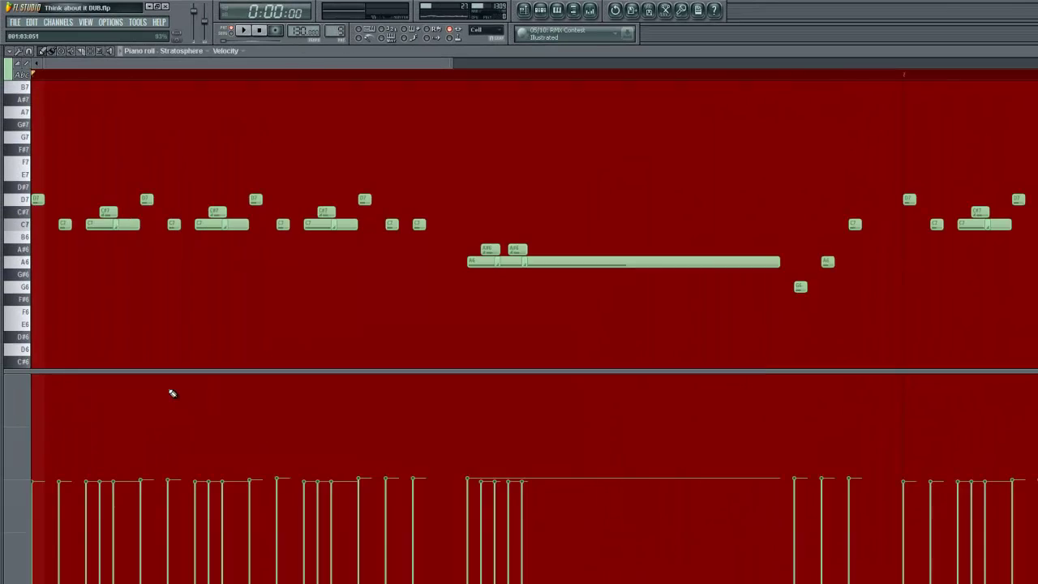
{"action": "left_click_drag", "start_coordinate": [445, 67], "coordinate": [169, 85]}
{"action": "key", "text": "space"}
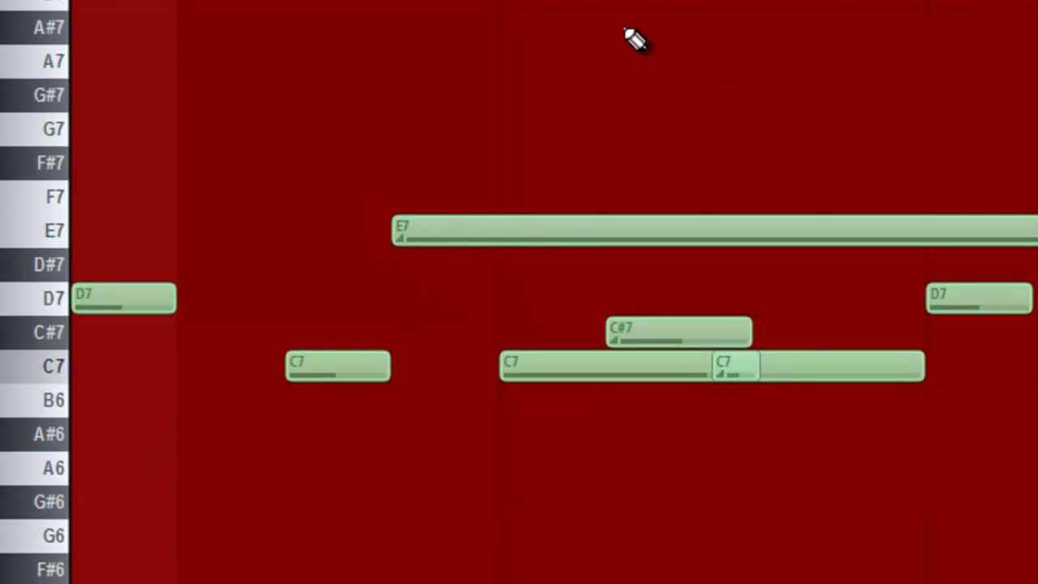
{"action": "scroll", "coordinate": [616, 4], "scroll_direction": "up", "scroll_amount": 2}
{"action": "scroll", "coordinate": [616, 4], "scroll_direction": "up", "scroll_amount": 2}
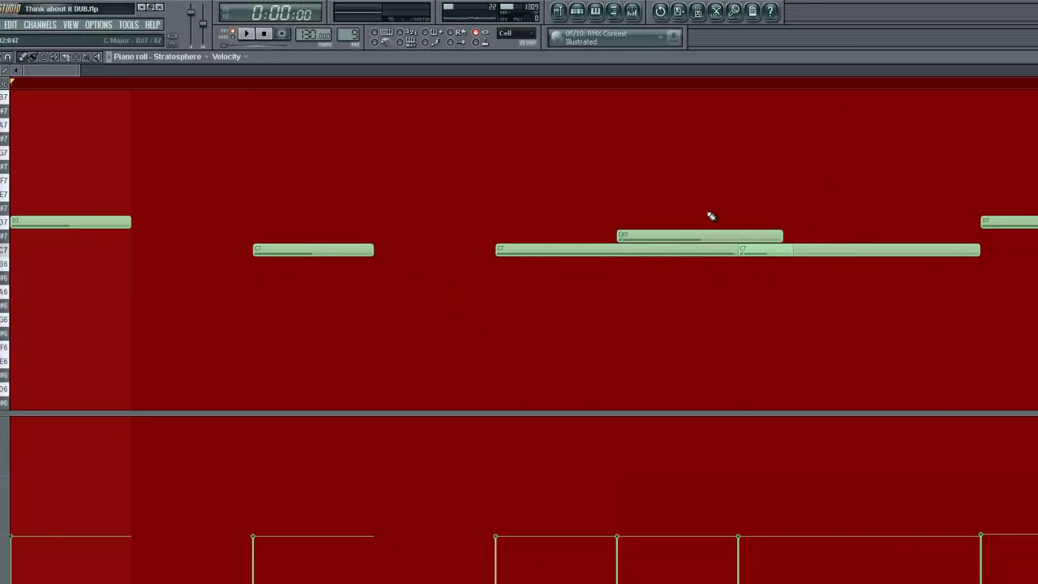
{"action": "left_click_drag", "start_coordinate": [79, 81], "coordinate": [699, 88]}
{"action": "key", "text": "Escape"}
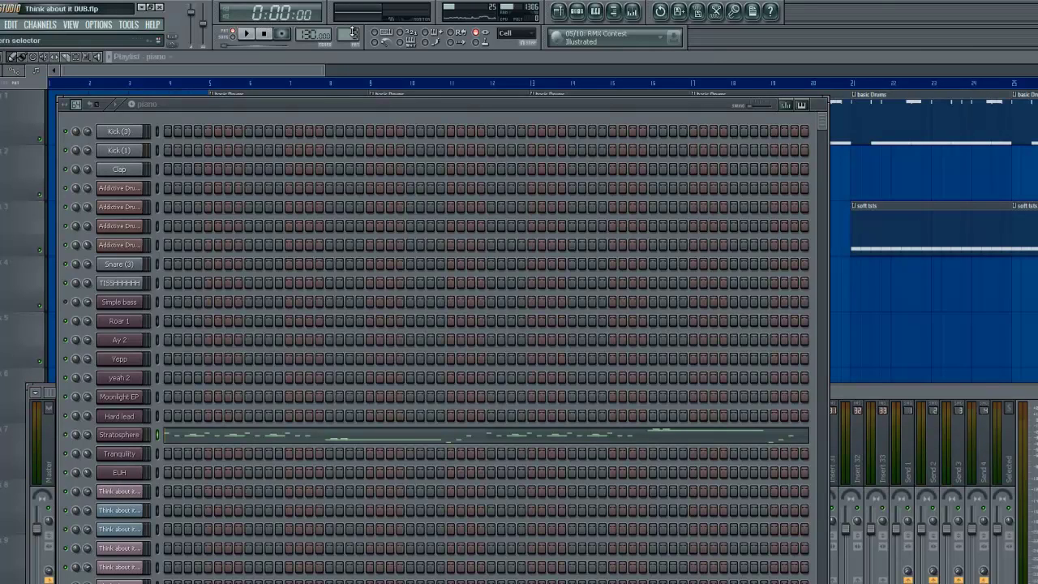
Step: Switch to the bass line verse pattern and audition its EUH channel
{"action": "left_click_drag", "start_coordinate": [352, 30], "coordinate": [351, 25]}
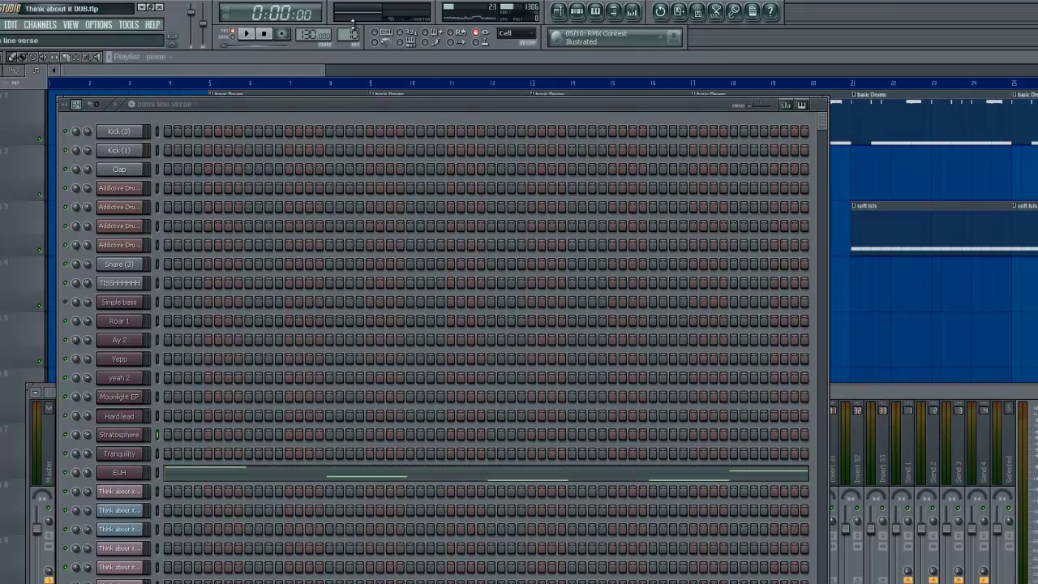
{"action": "left_click", "coordinate": [156, 474]}
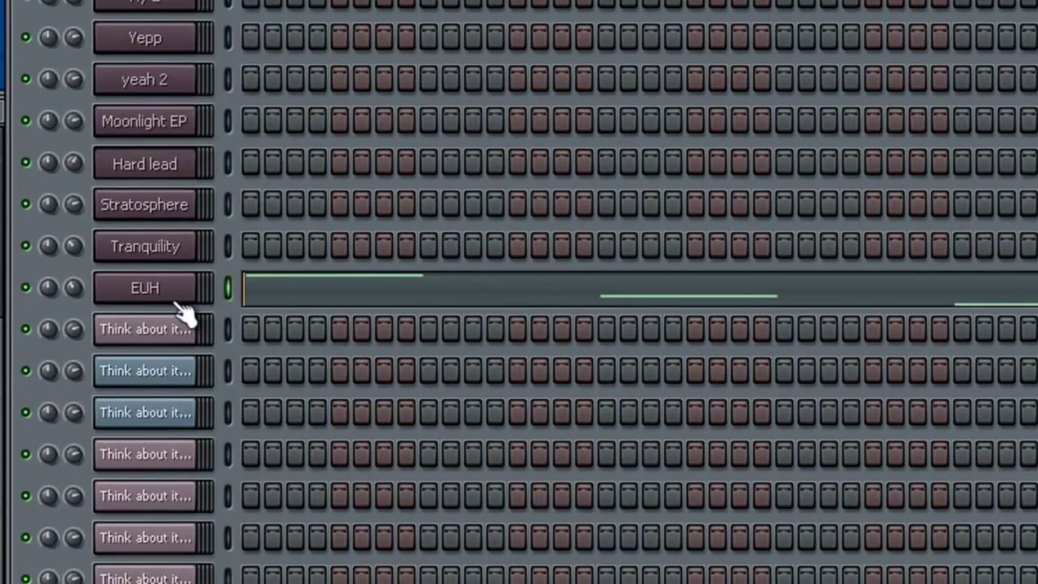
{"action": "key", "text": "space"}
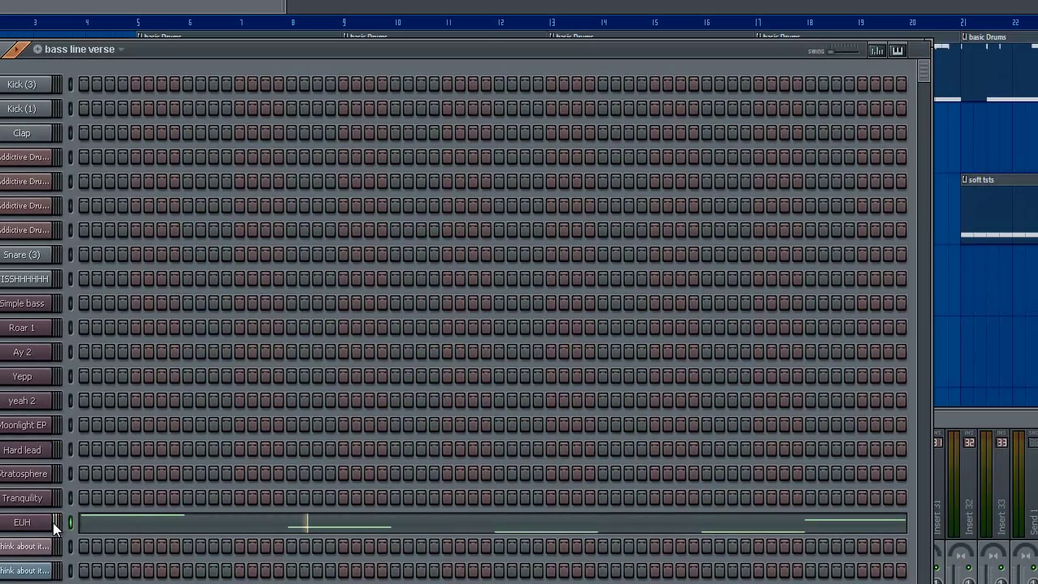
Step: Inspect the image synthesis settings in the EUH channel's Harmor synth, stop playback and close the synth
{"action": "left_click", "coordinate": [52, 522]}
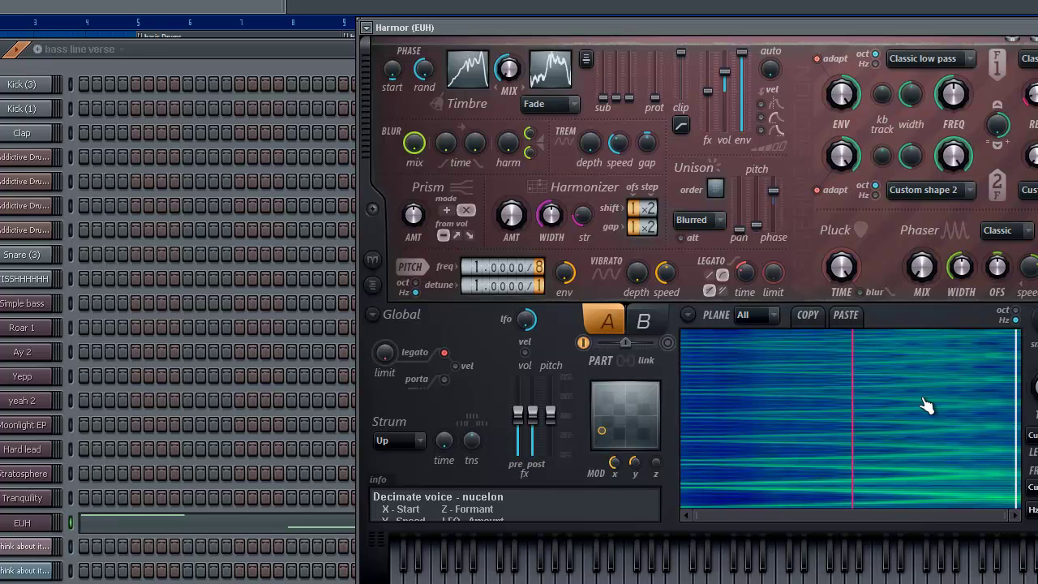
{"action": "left_click", "coordinate": [263, 54]}
{"action": "left_click", "coordinate": [21, 523]}
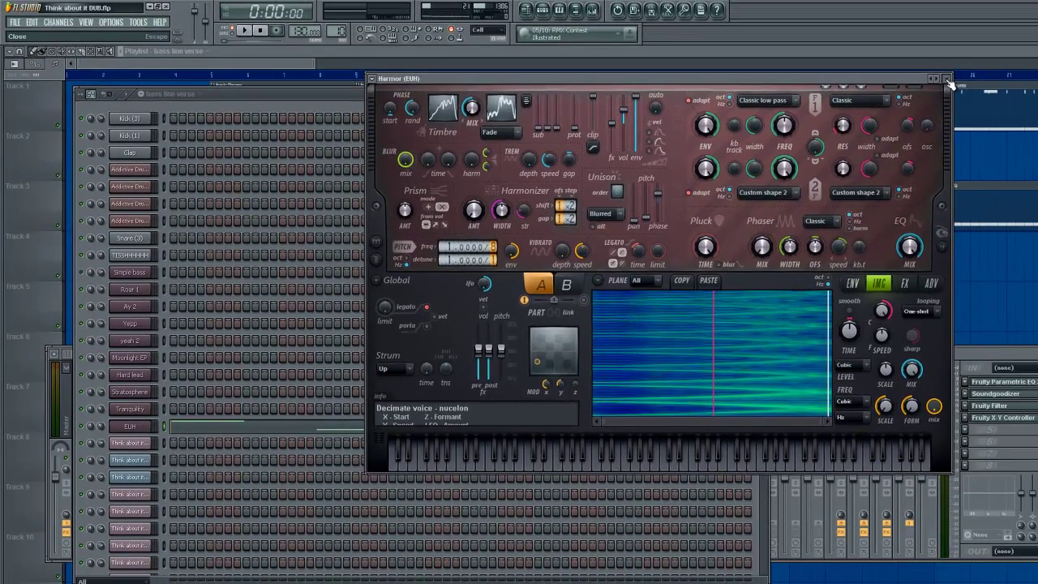
{"action": "left_click", "coordinate": [946, 79]}
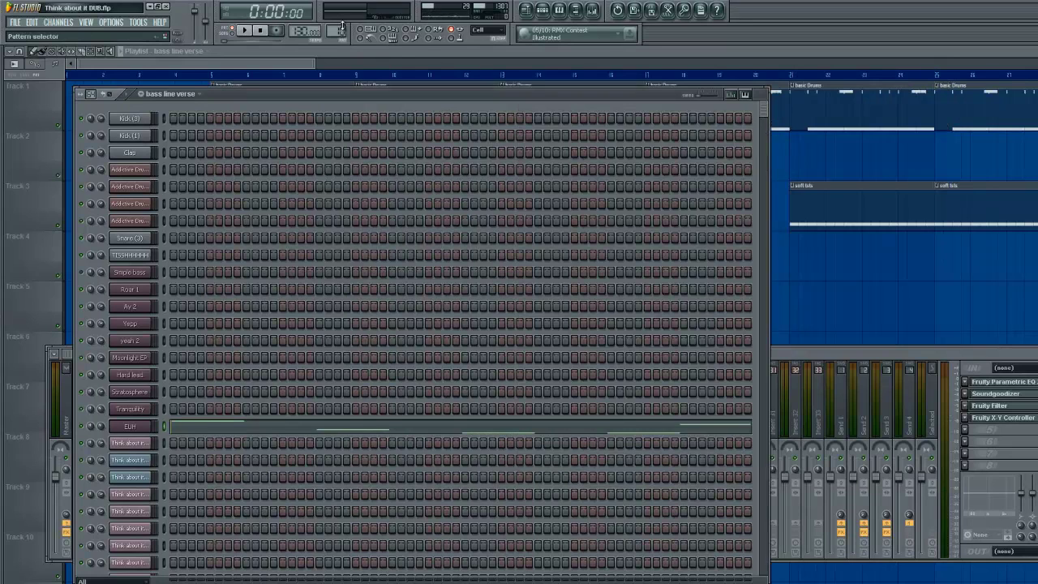
Step: Switch to the 4/4 pattern and audition its kick, clap and snare arrangement
{"action": "left_click_drag", "start_coordinate": [342, 30], "coordinate": [342, 26]}
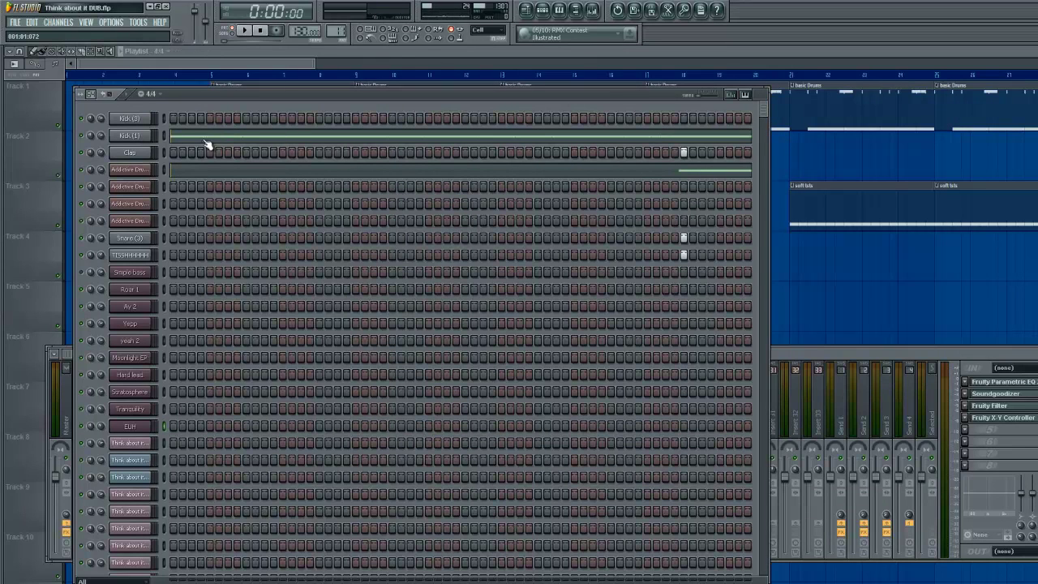
{"action": "key", "text": "space"}
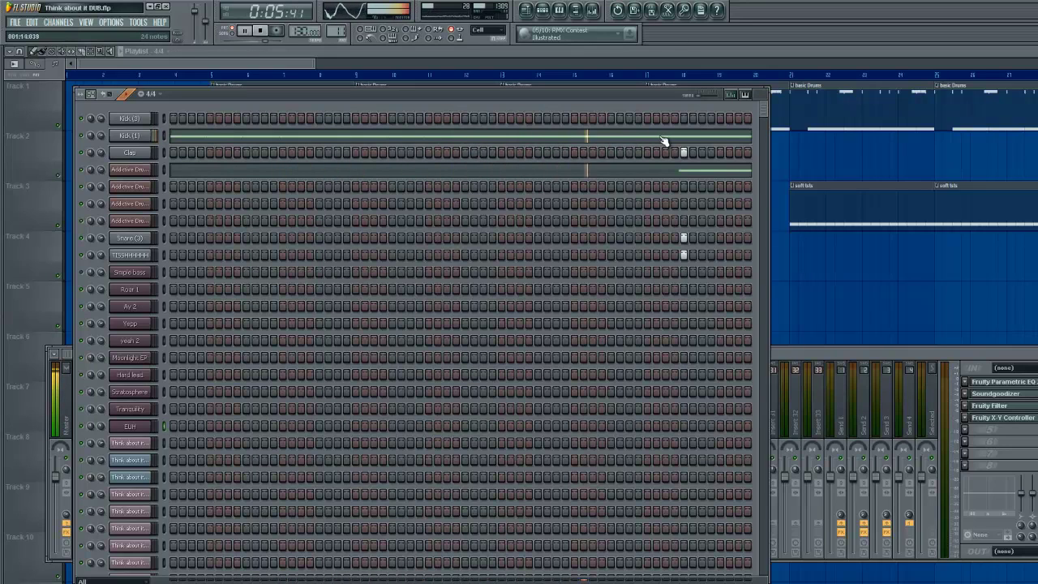
{"action": "key", "text": "space"}
{"action": "left_click_drag", "start_coordinate": [331, 30], "coordinate": [338, 30]}
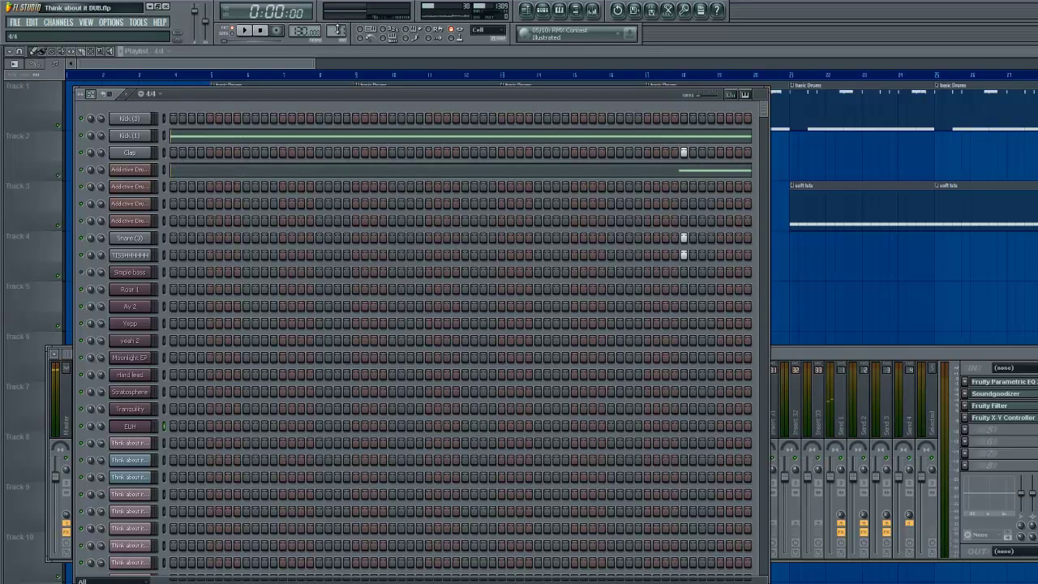
Step: Bring the playlist into view and play the song arrangement from the start
{"action": "left_click", "coordinate": [301, 66]}
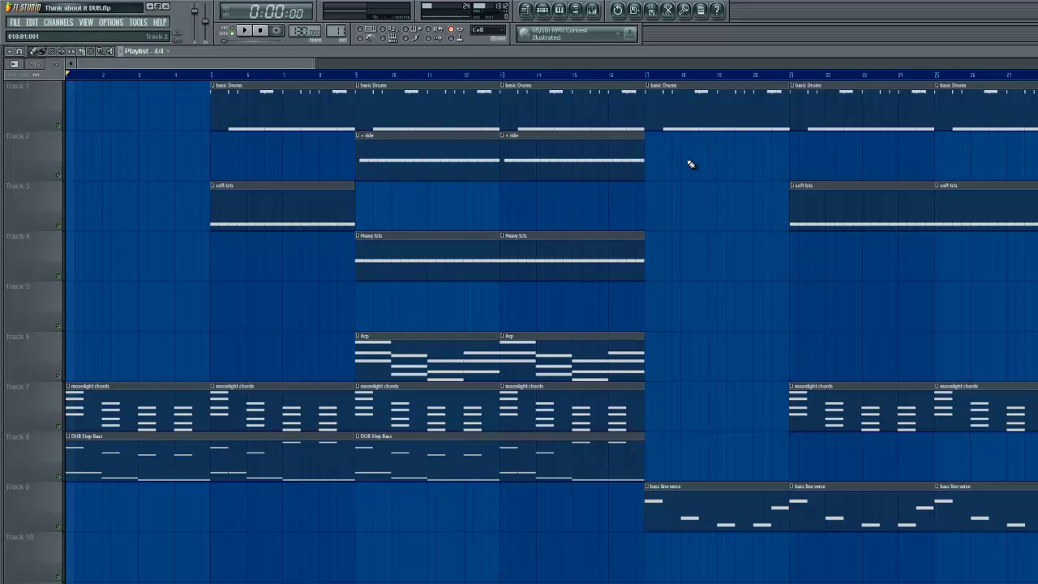
{"action": "key", "text": "space"}
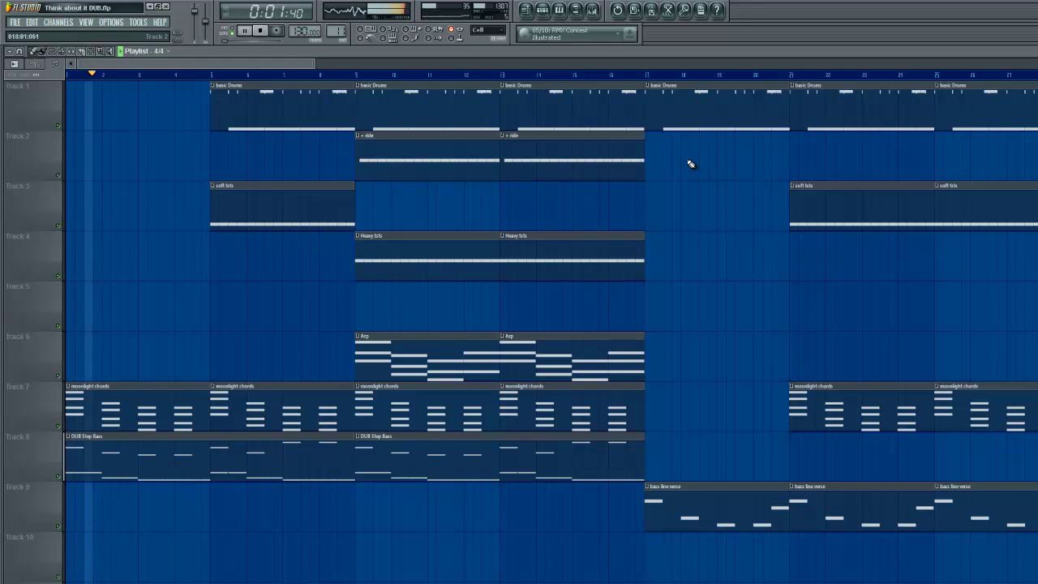